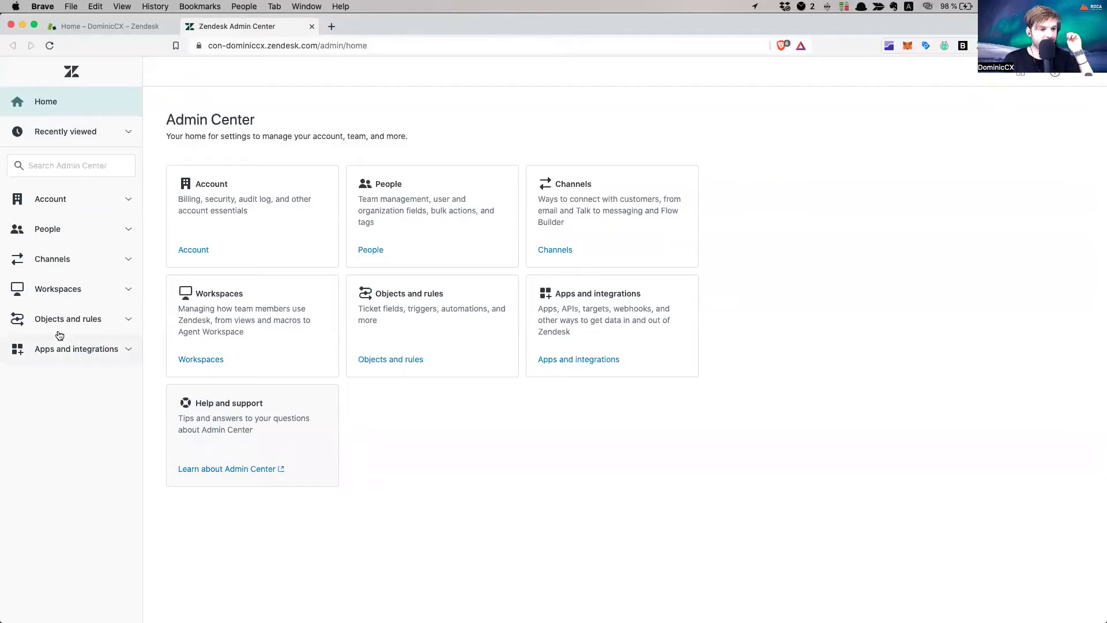
Open the "Close ticket 2 days after status is set to solved" automation in a separate browser tab from the Automations list.
click(72, 319)
scroll(102, 483, down, 5)
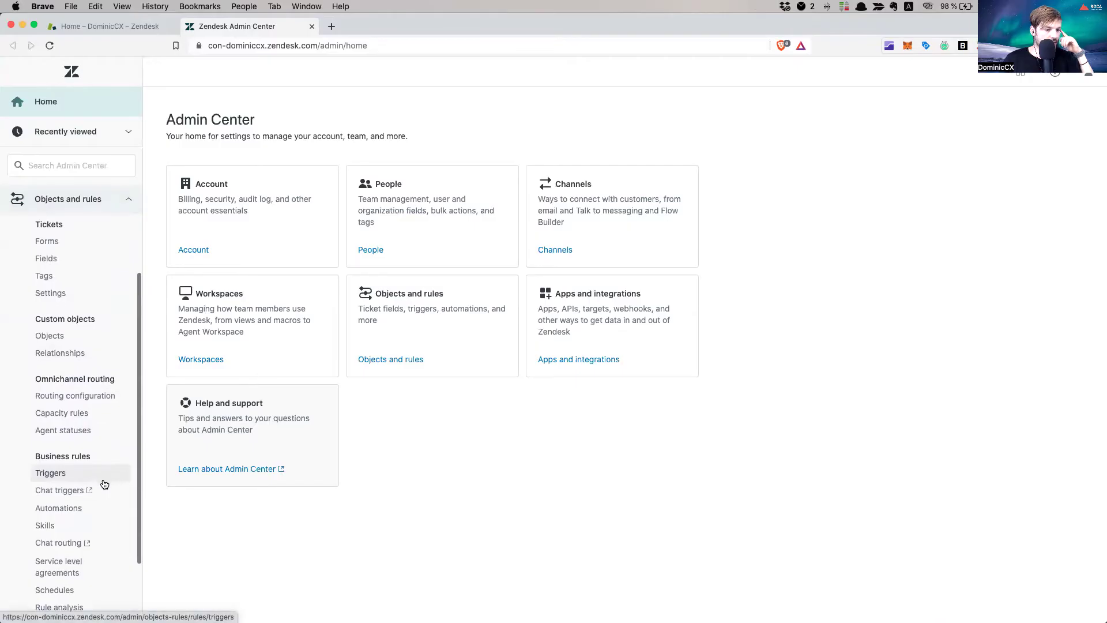
click(87, 454)
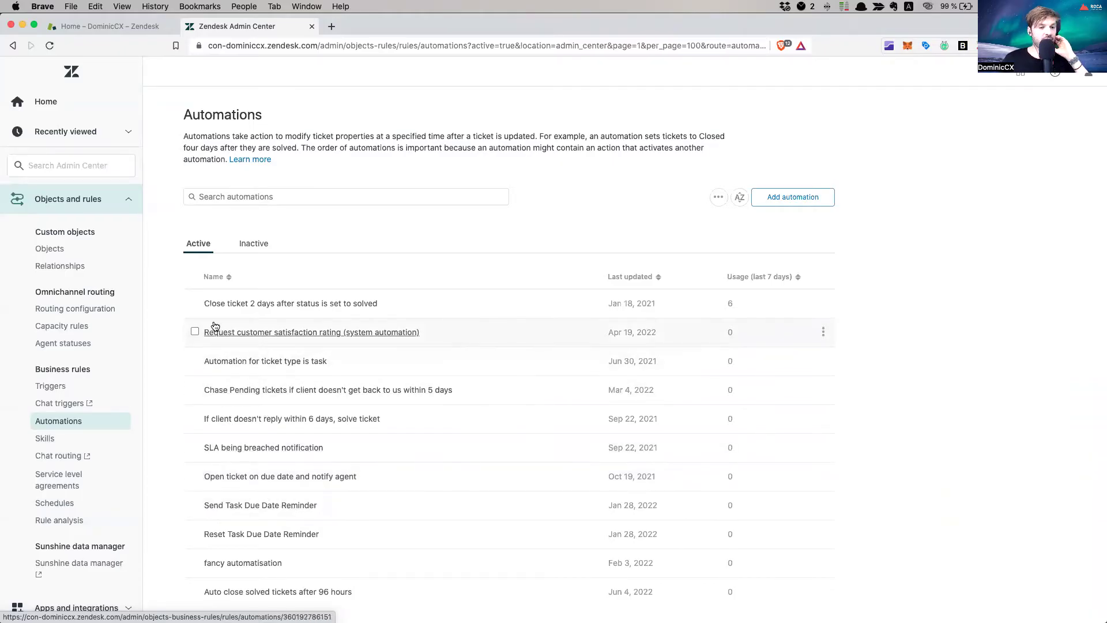
super+click(297, 311)
click(363, 26)
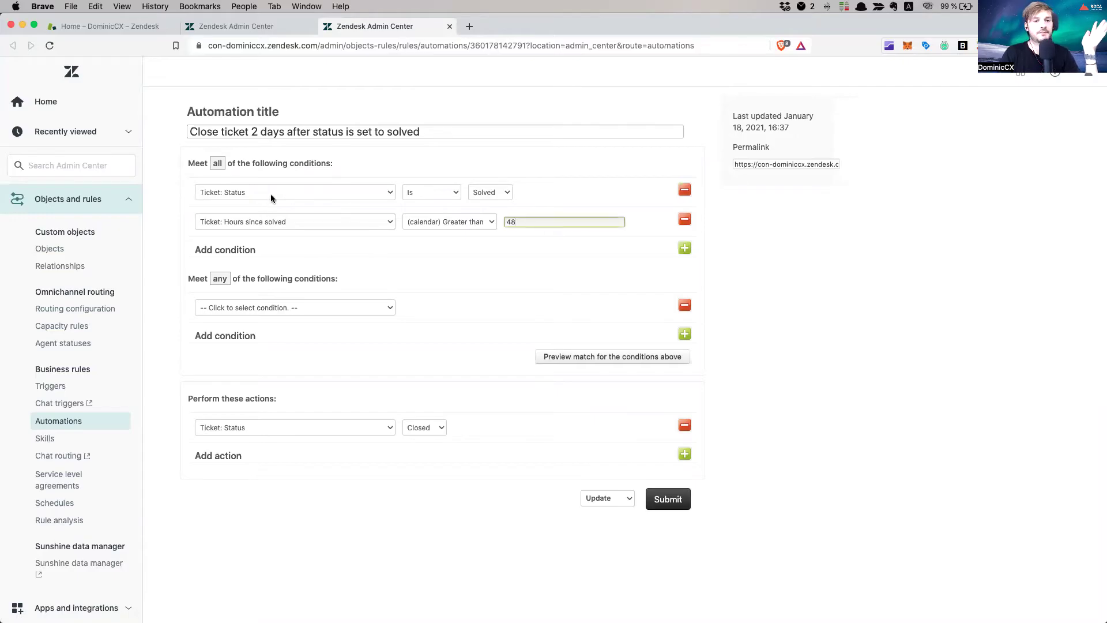
Review the automation's conditions and actions, set its Hours since solved condition to greater than 96, and save the update.
drag(186, 164, 339, 164)
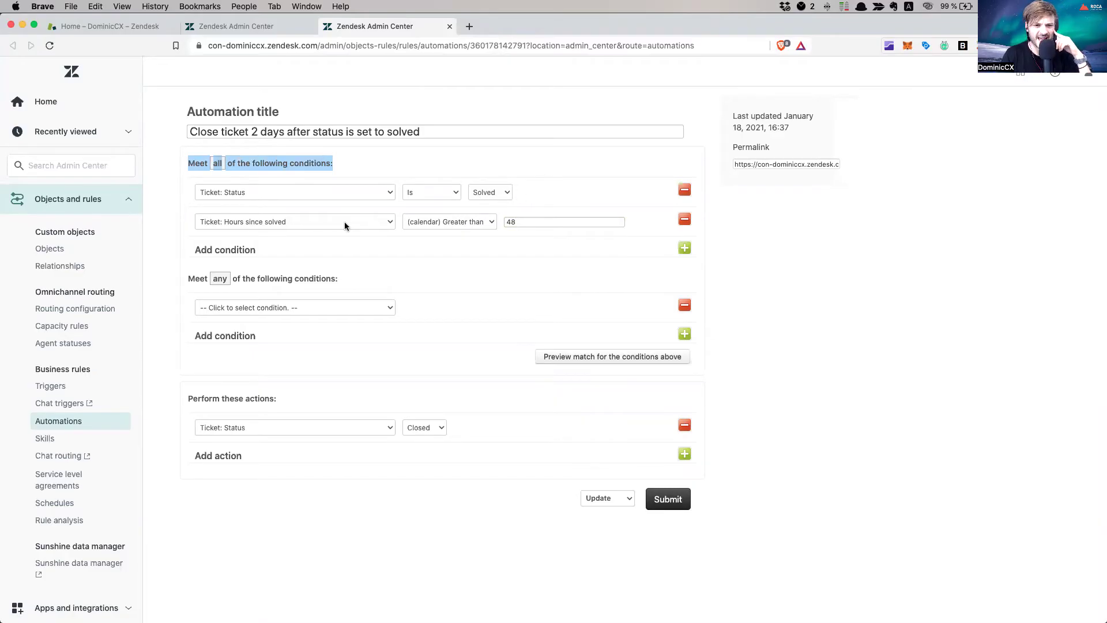
double_click(520, 222)
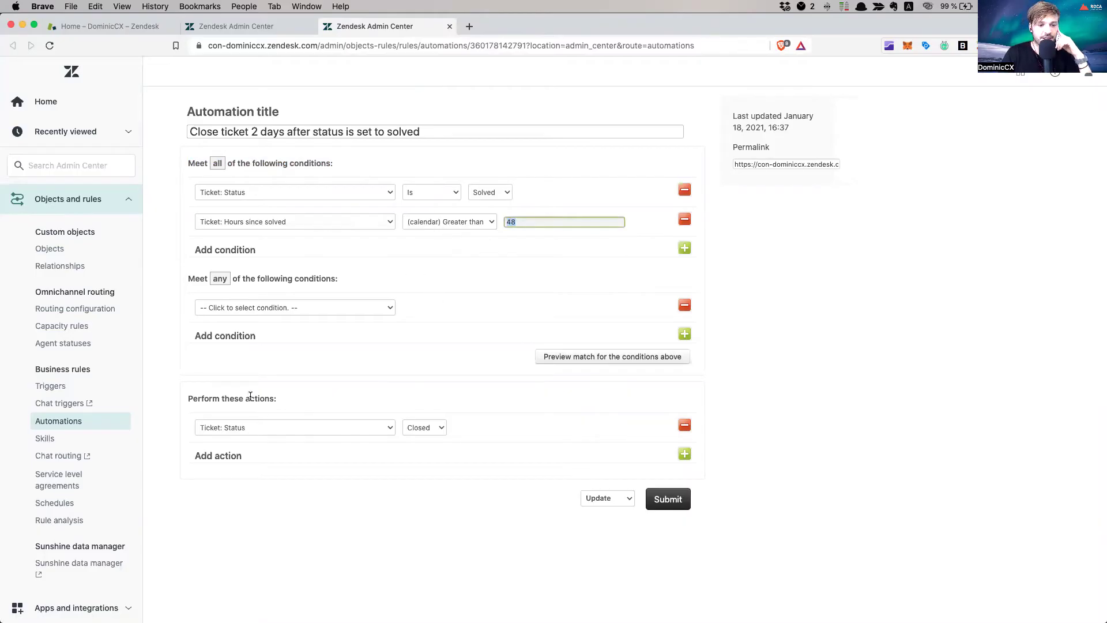
drag(189, 398, 255, 425)
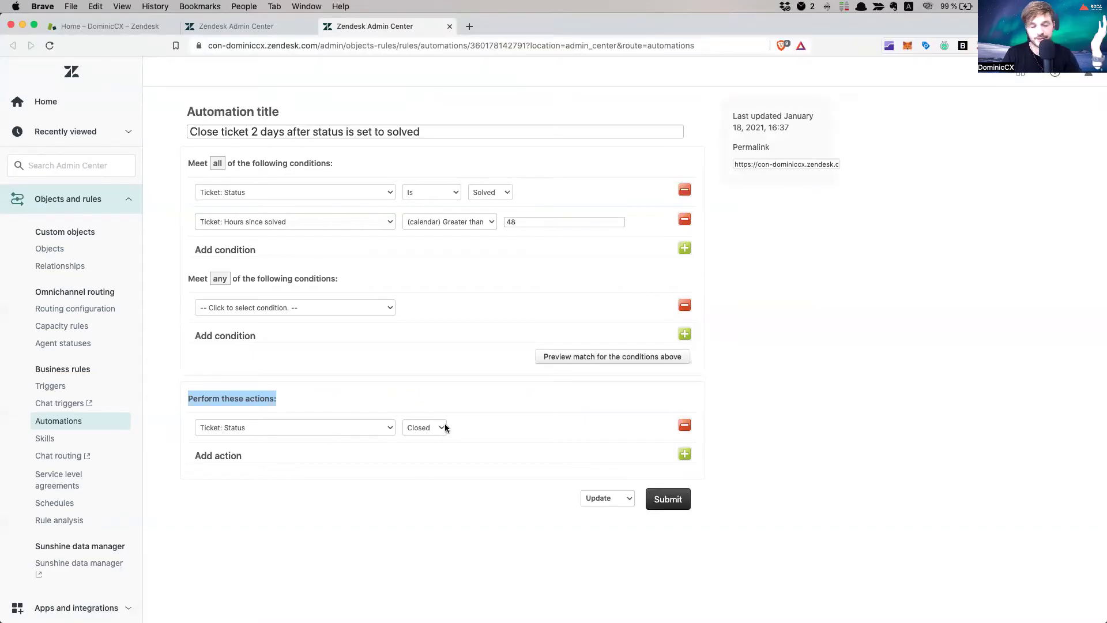
click(547, 222)
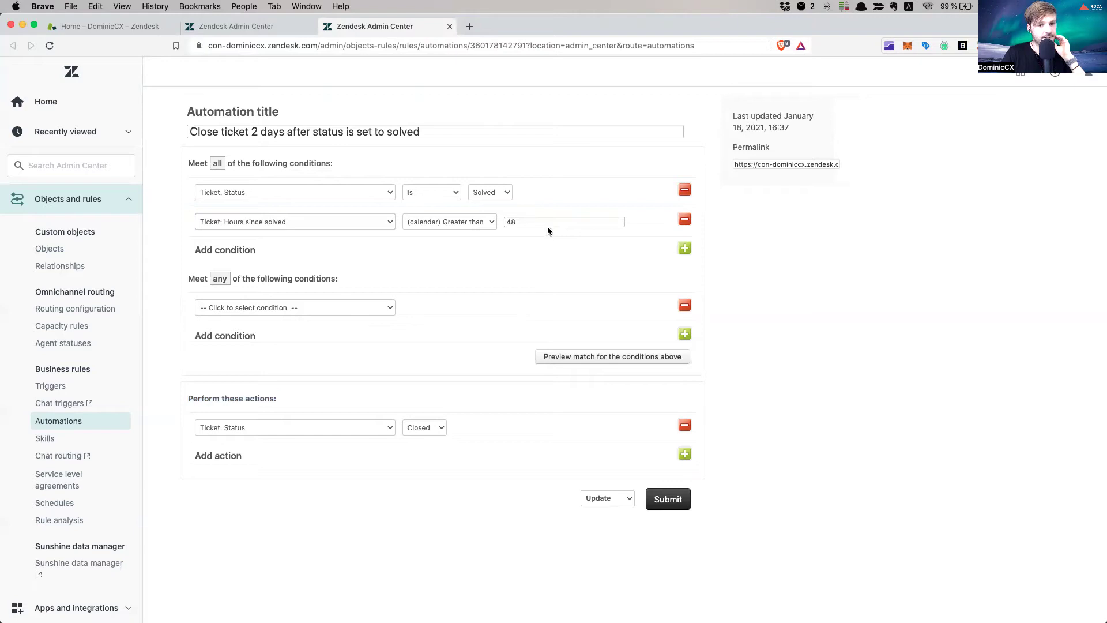
double_click(547, 222)
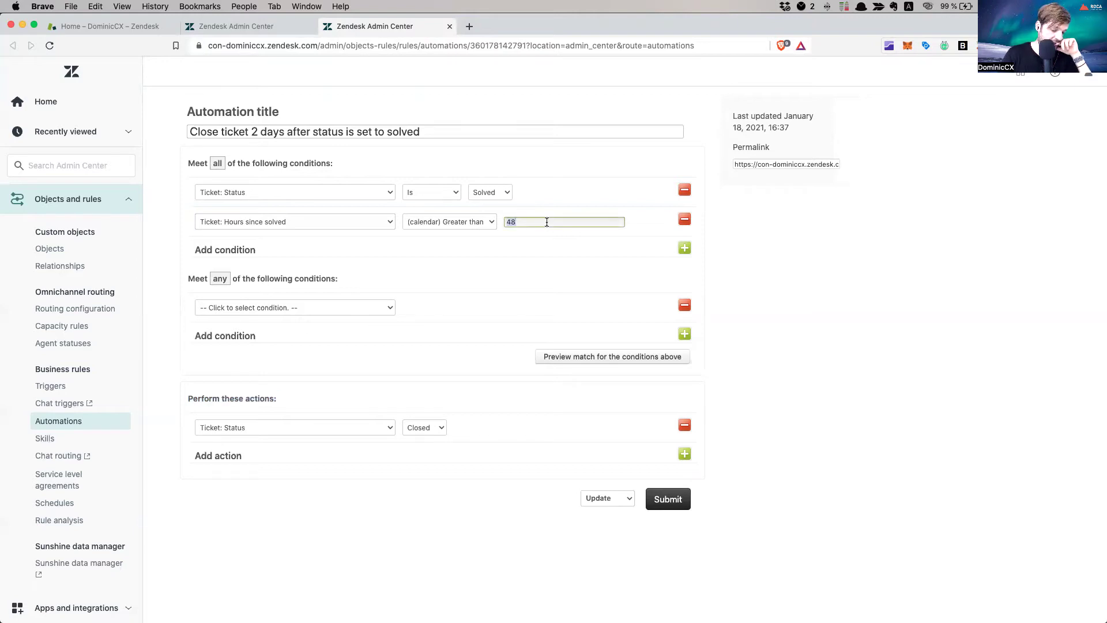
text(96)
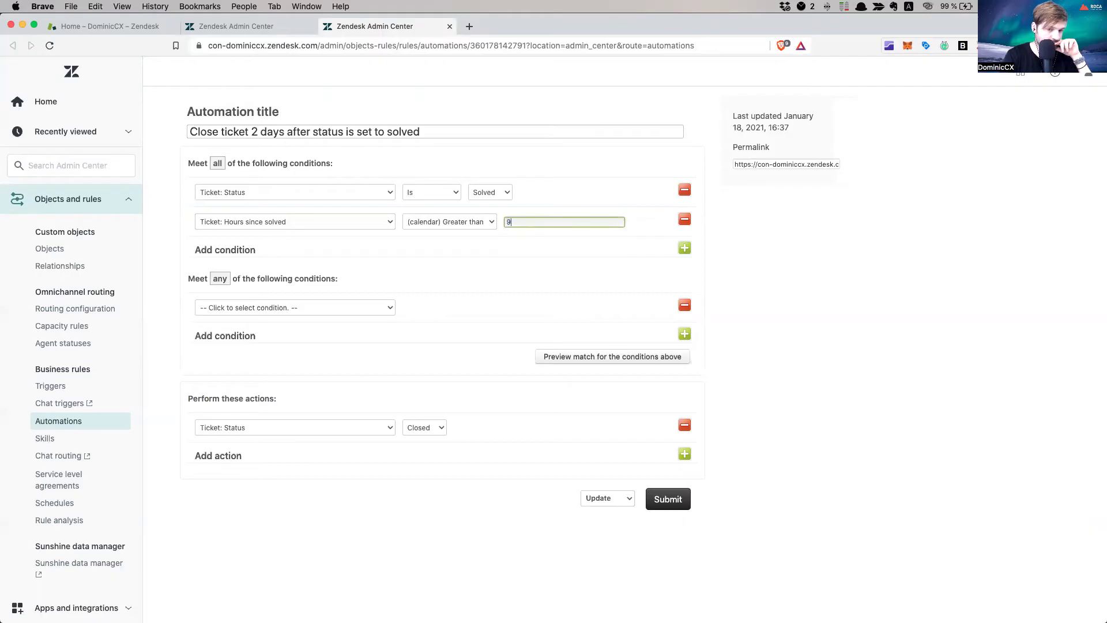
click(667, 501)
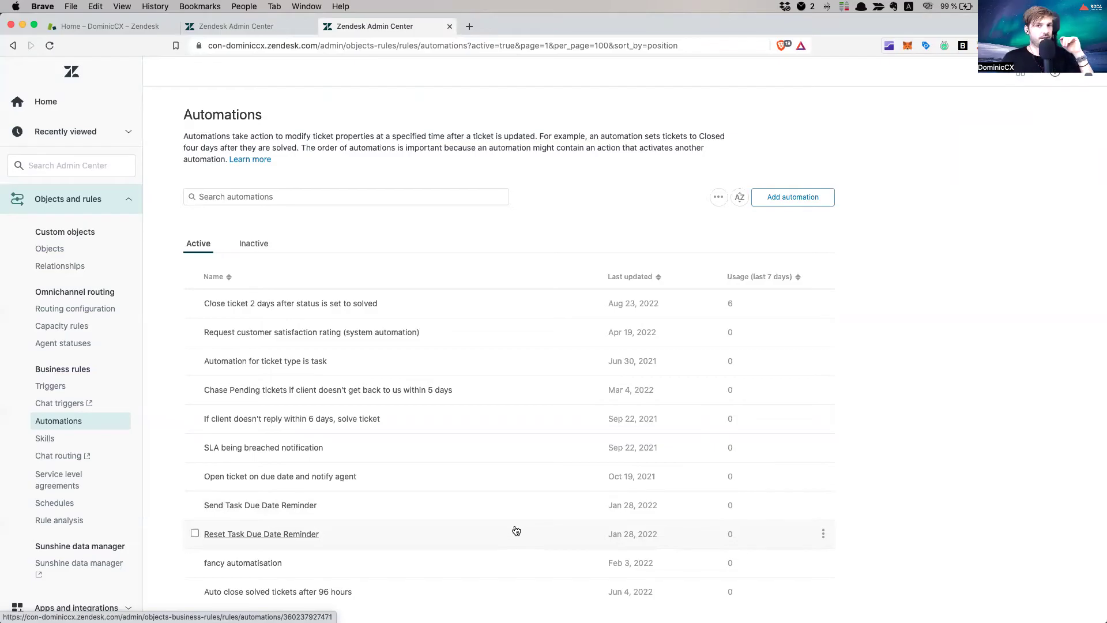
Open the list of business rule triggers.
click(59, 385)
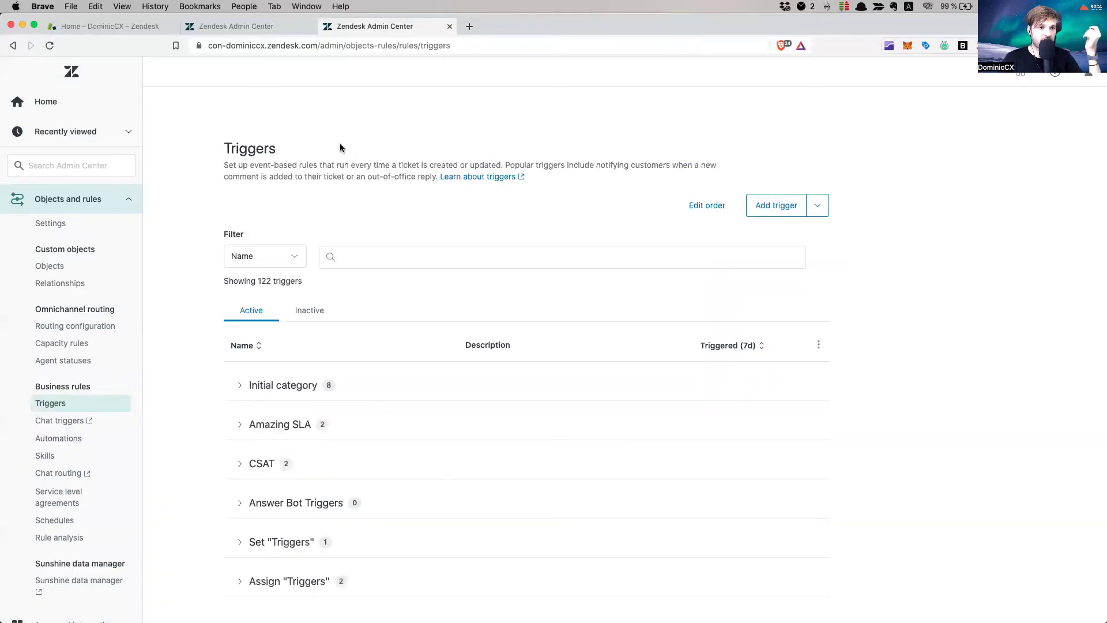
In the agent workspace, open the urgent ticket "I need some help as well :-)", submit it as New, and show its submit status options.
click(137, 31)
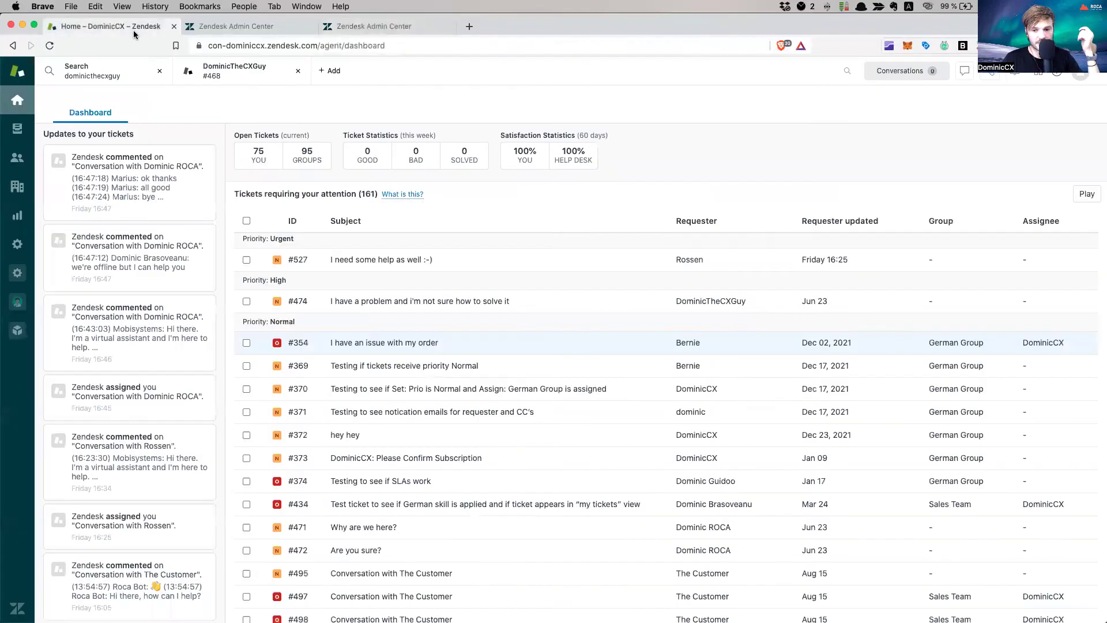
click(398, 261)
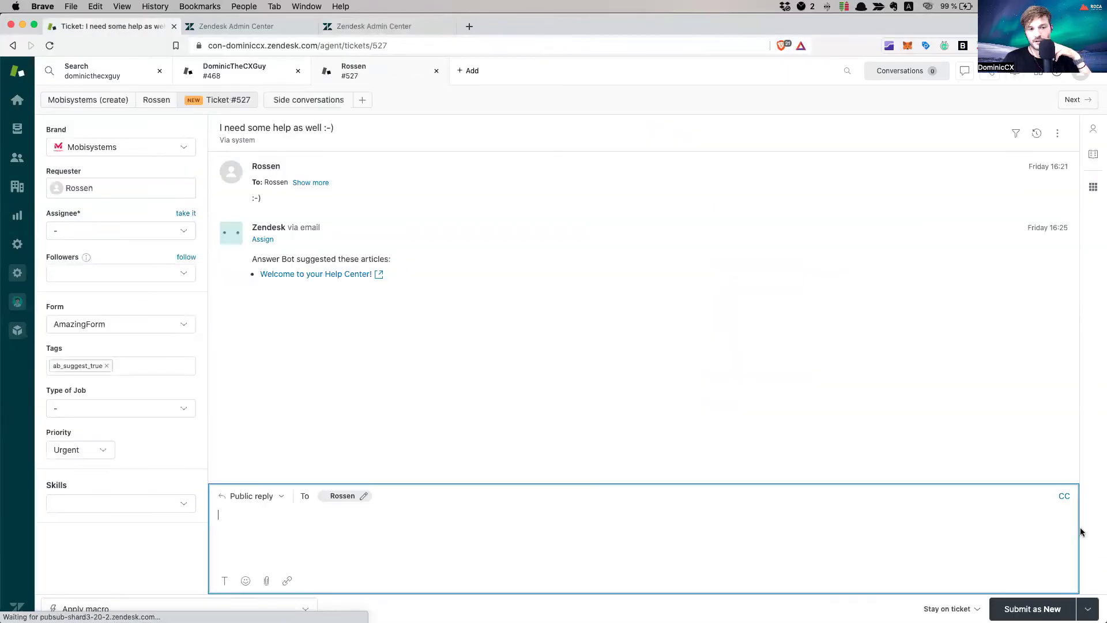
key(Tab)
key(Return)
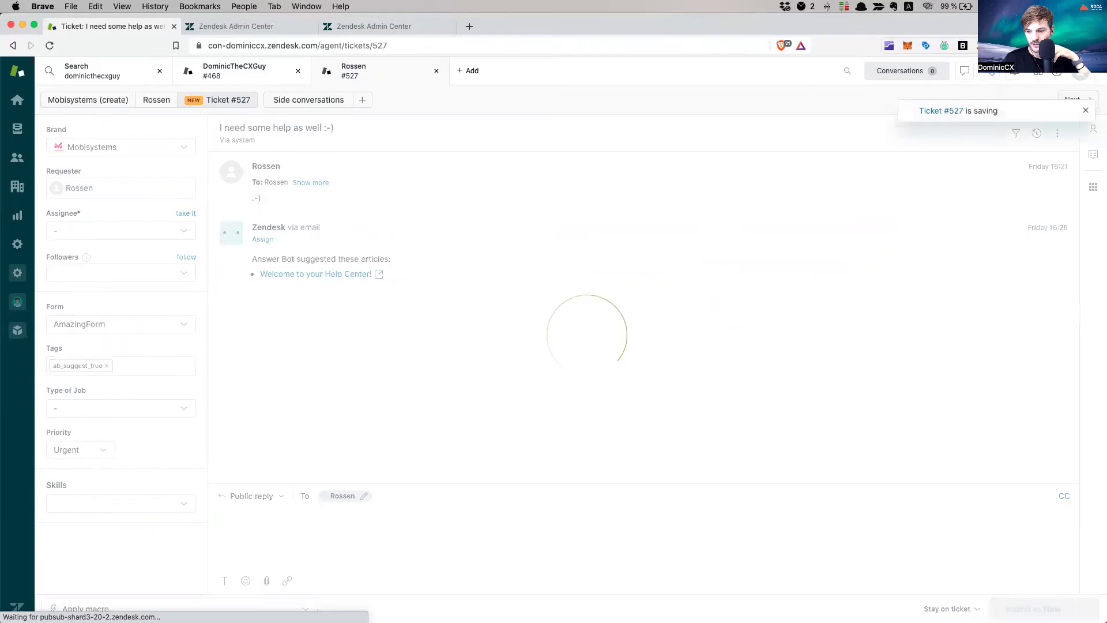
click(1088, 609)
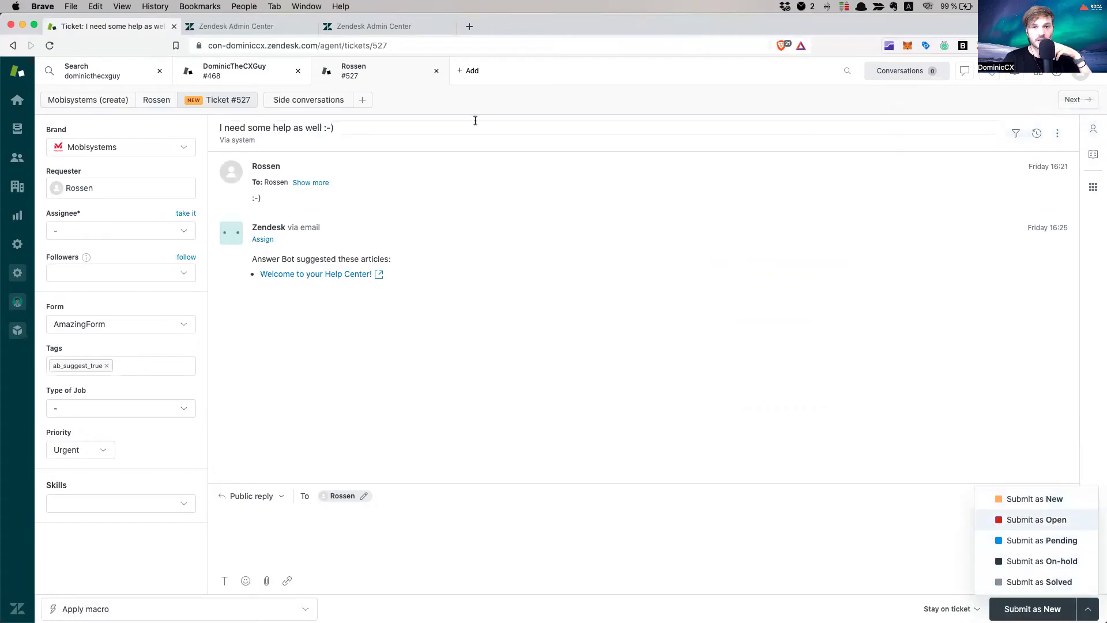
Start a new trigger named "Close ticket demo for the nice youtube community" in the Set "Triggers" category.
click(297, 26)
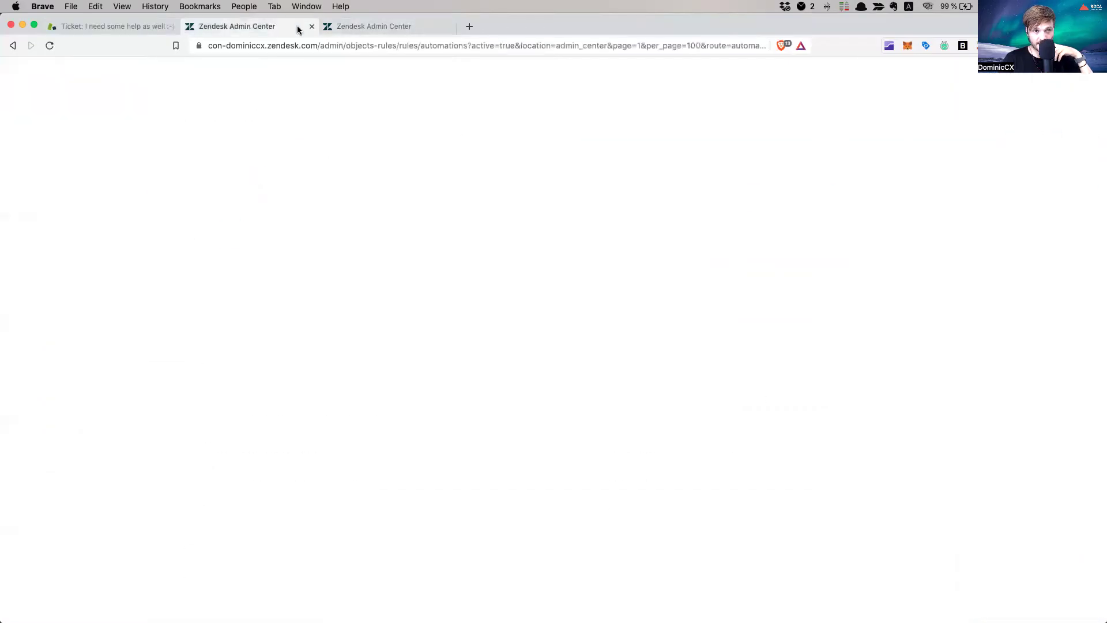
click(375, 27)
click(792, 214)
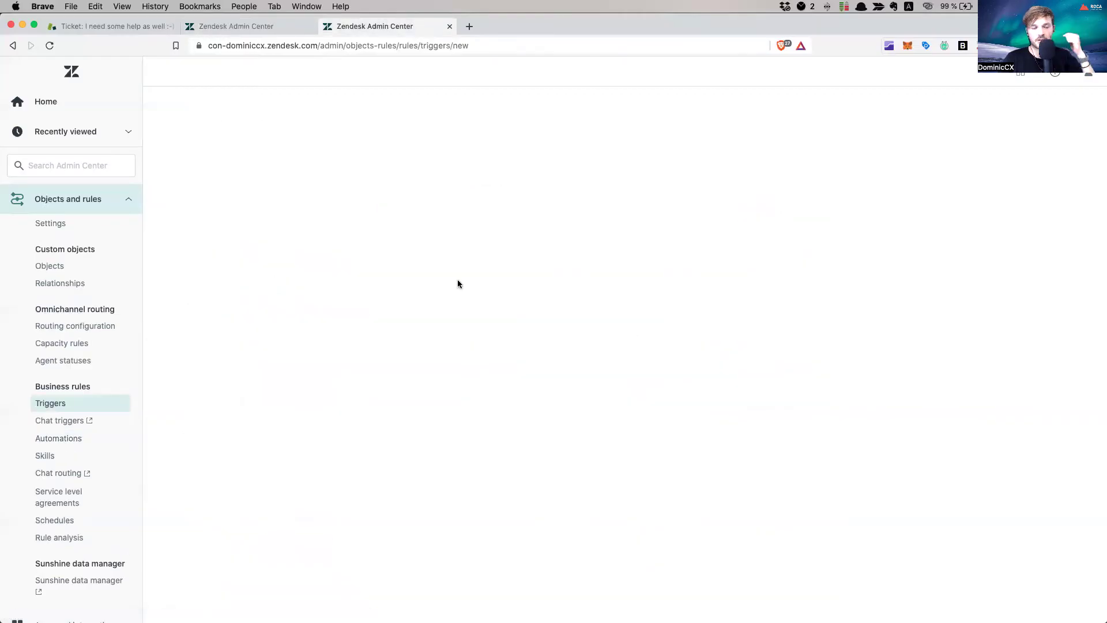
click(266, 196)
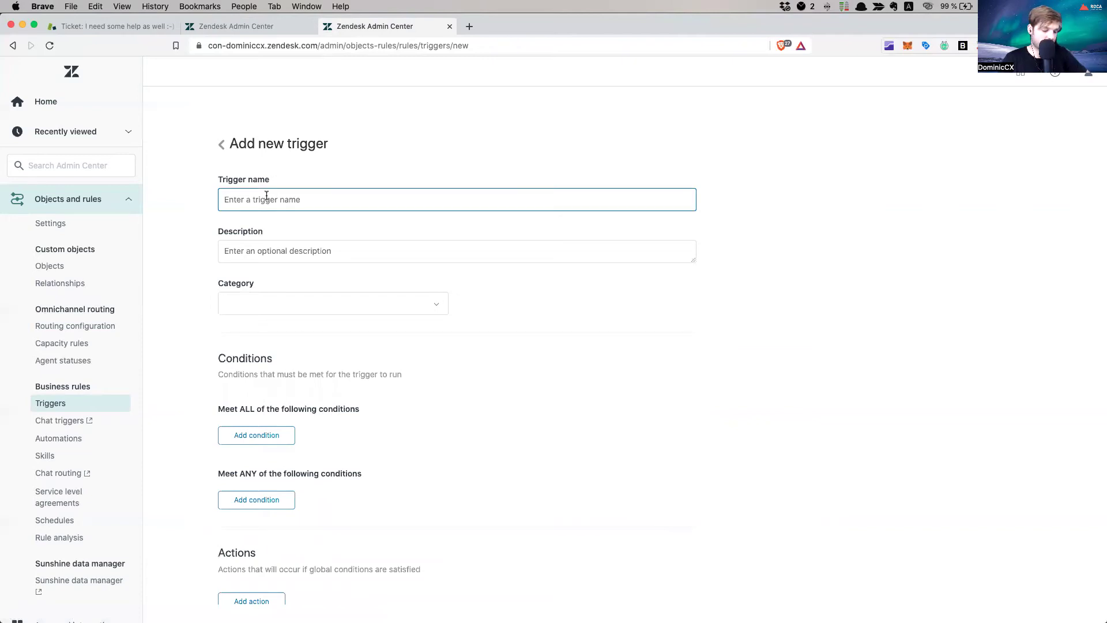
text(Clo)
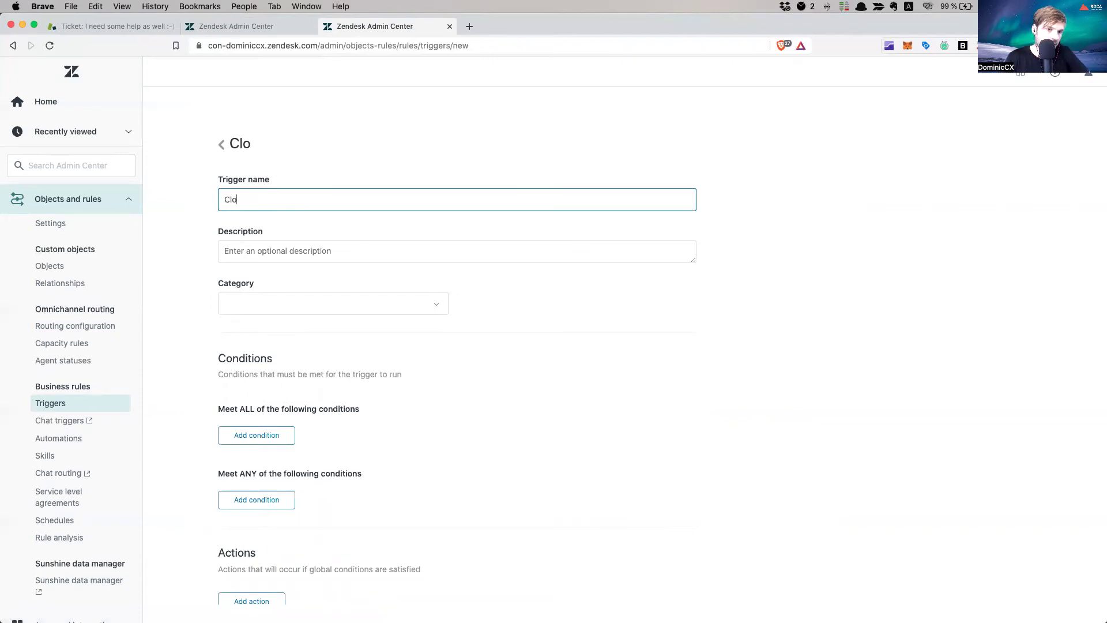
text(se ticket demo for the nice youtube community)
click(367, 304)
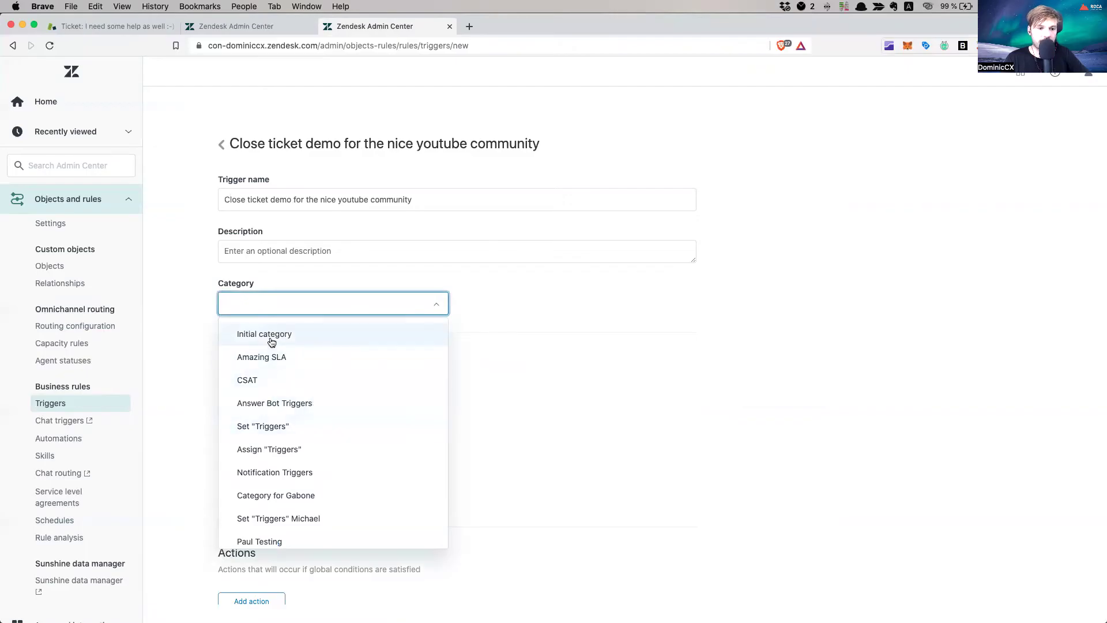
click(294, 430)
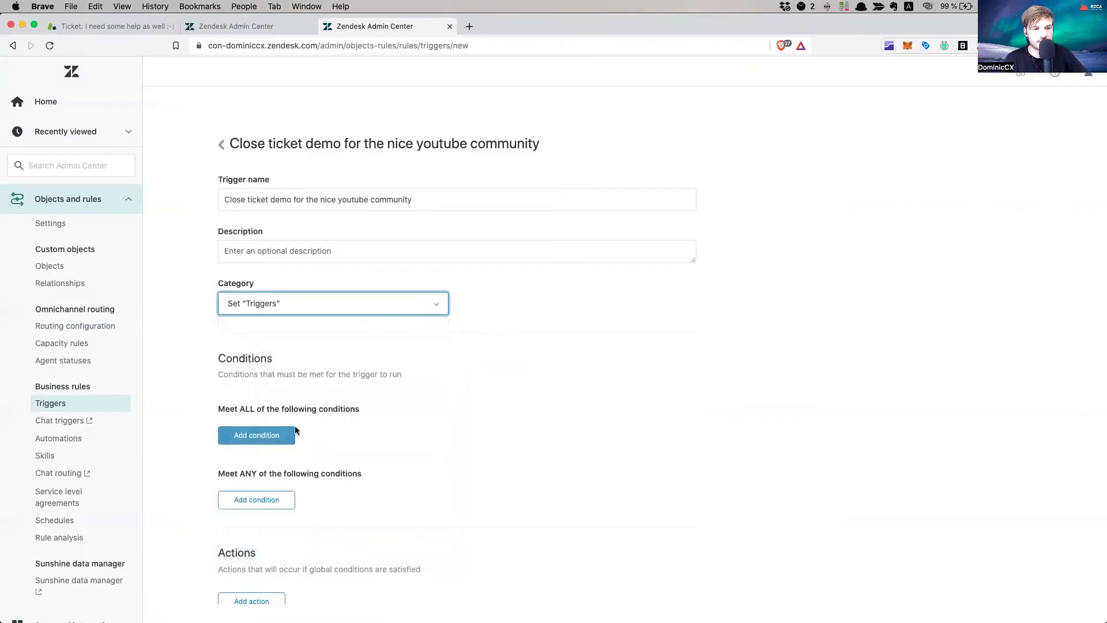
click(302, 312)
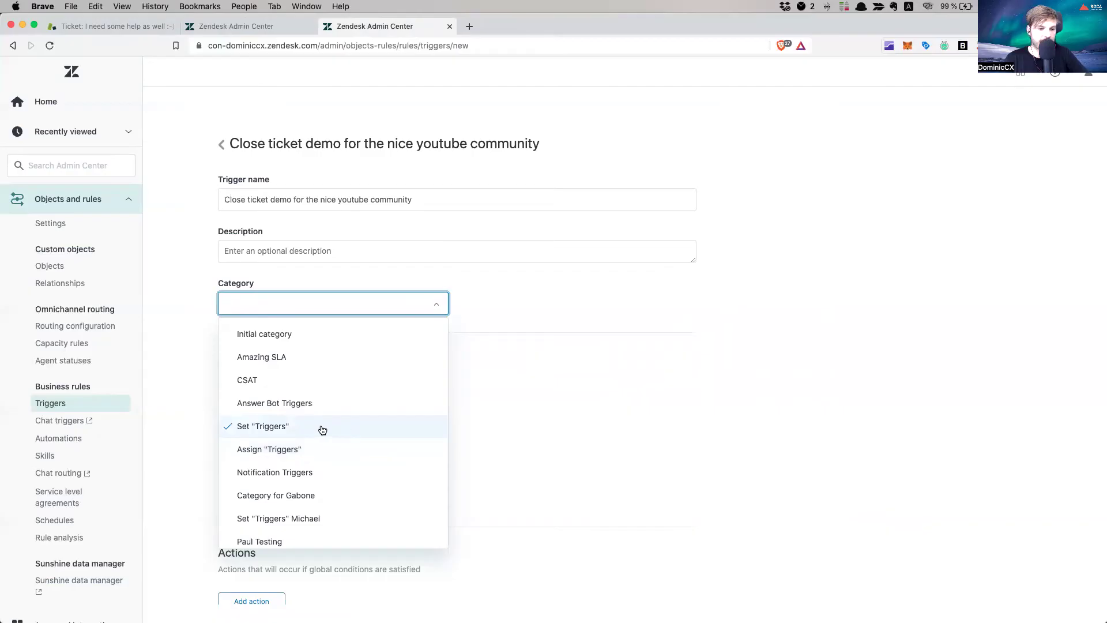
click(624, 414)
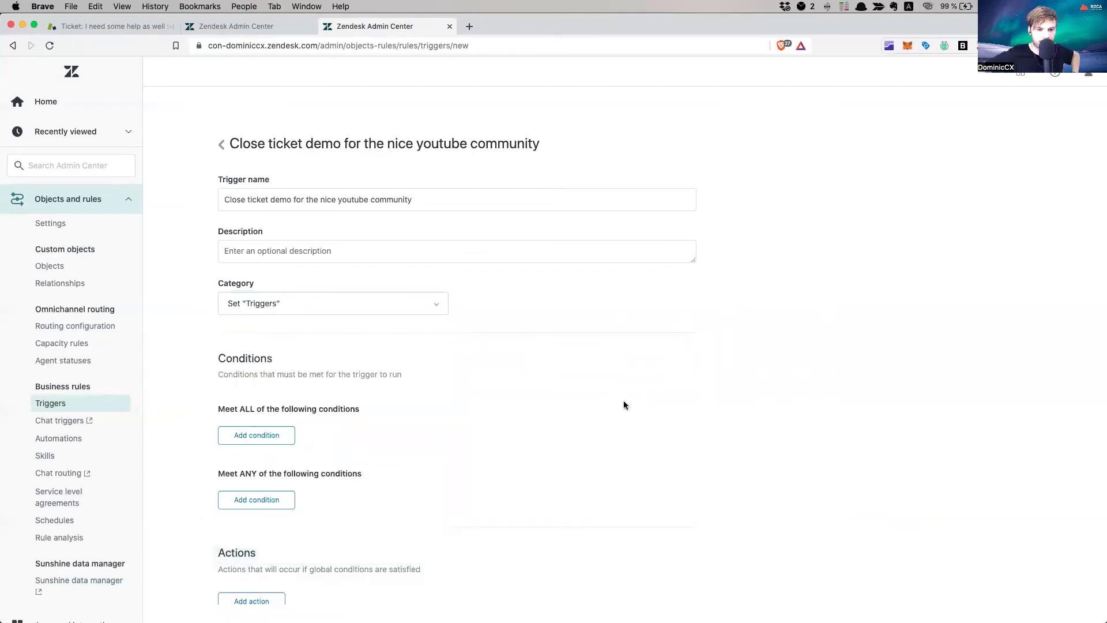
Add a condition under Meet ALL of the following conditions and choose Type of ticket as its field.
click(275, 436)
click(291, 307)
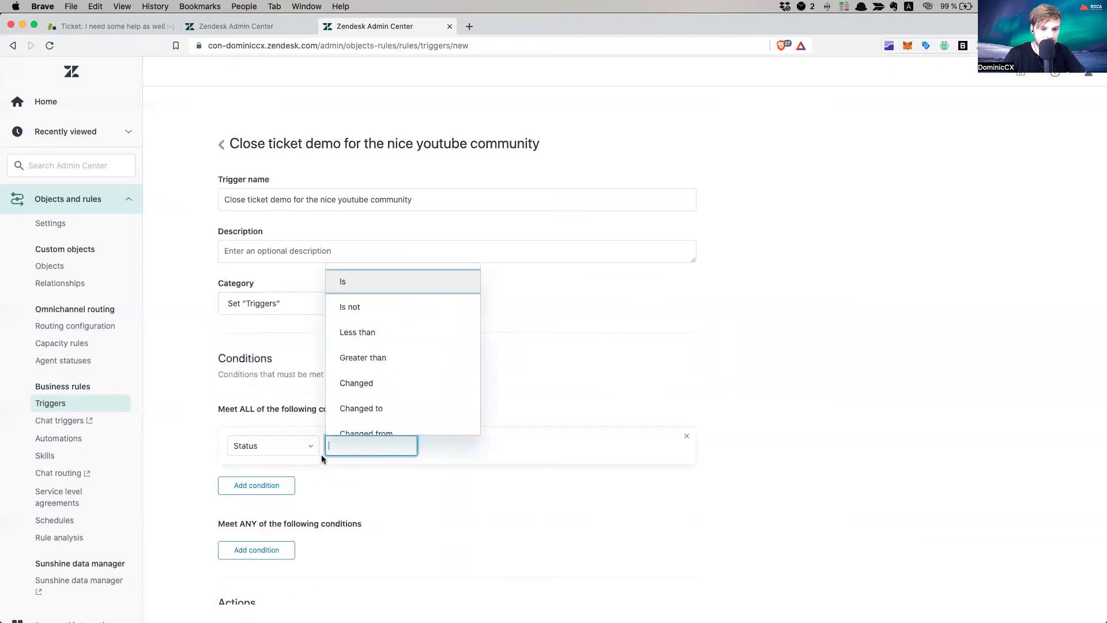
click(290, 445)
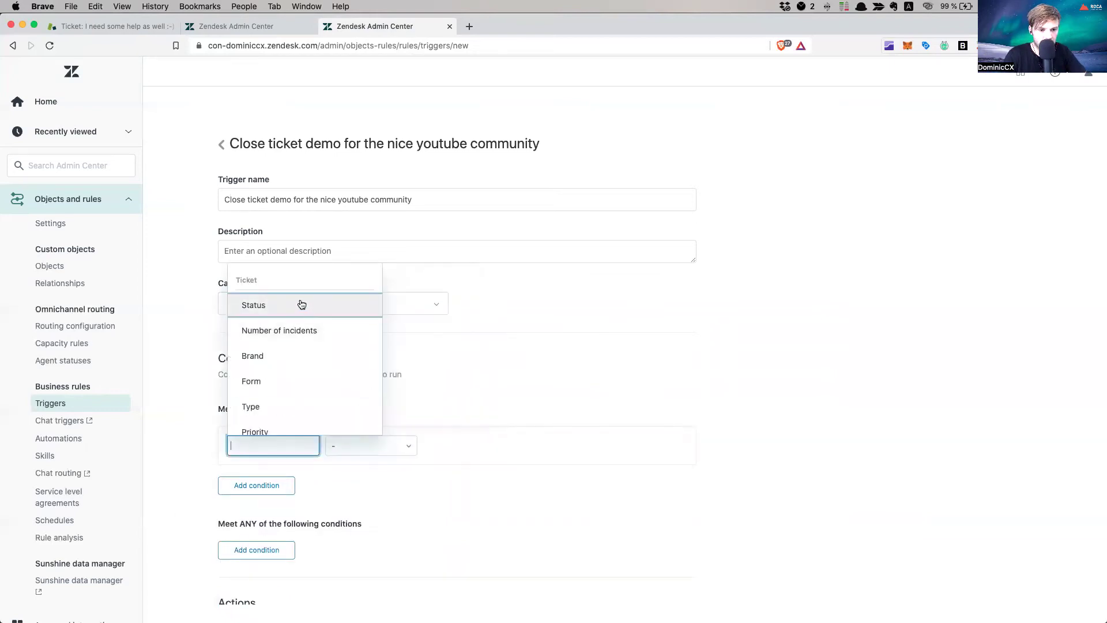
text(ticket)
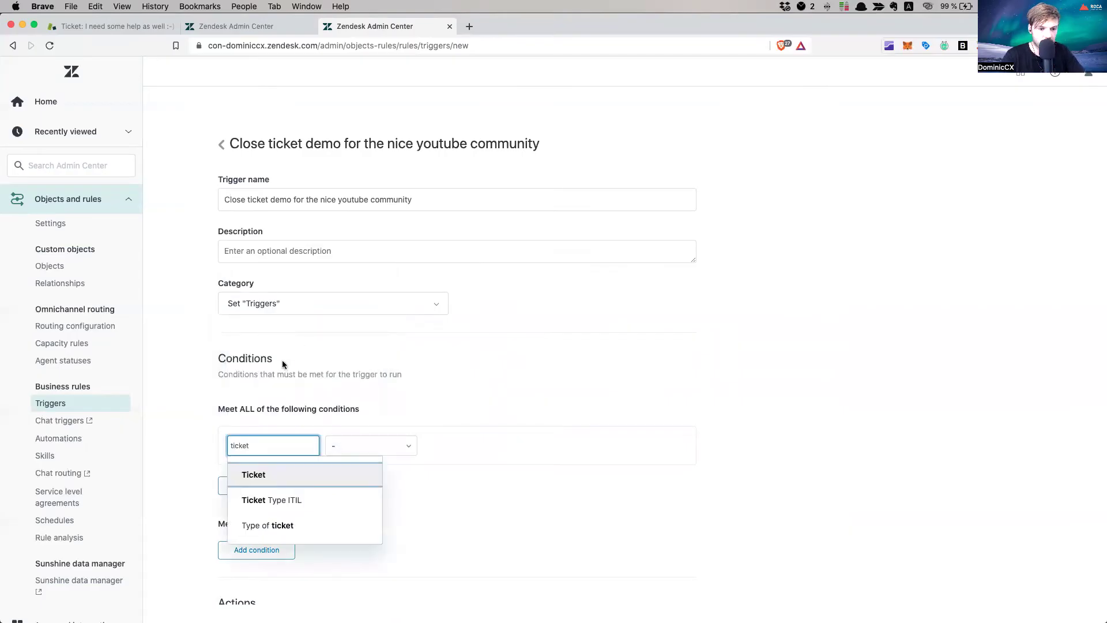
click(281, 525)
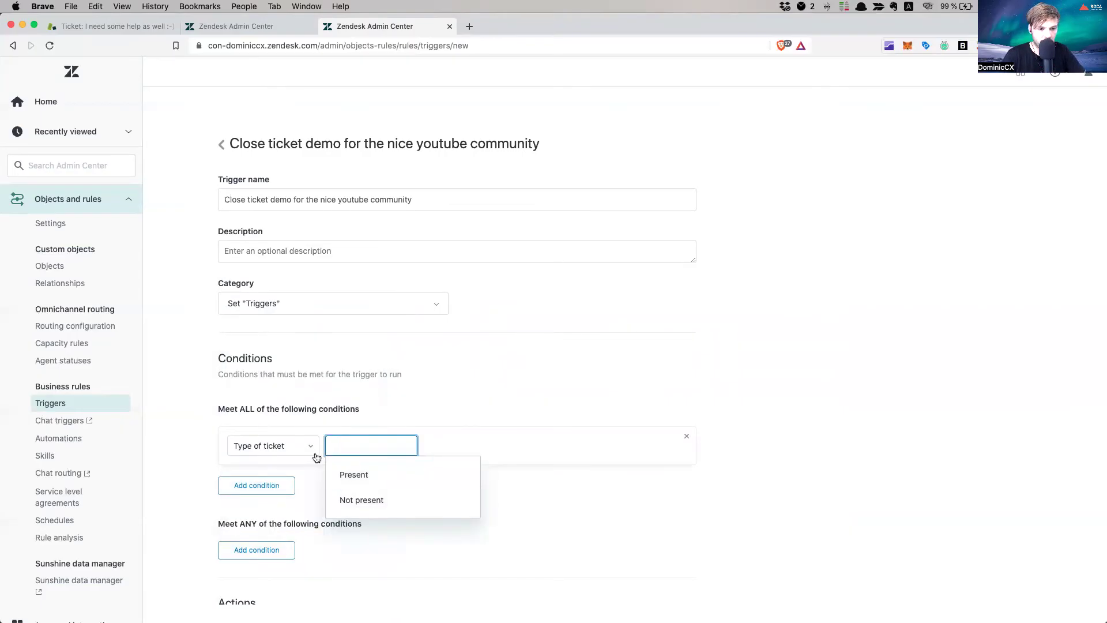
Change the first ALL condition to Form Is AmazingForm.
click(279, 450)
scroll(289, 351, up, 5)
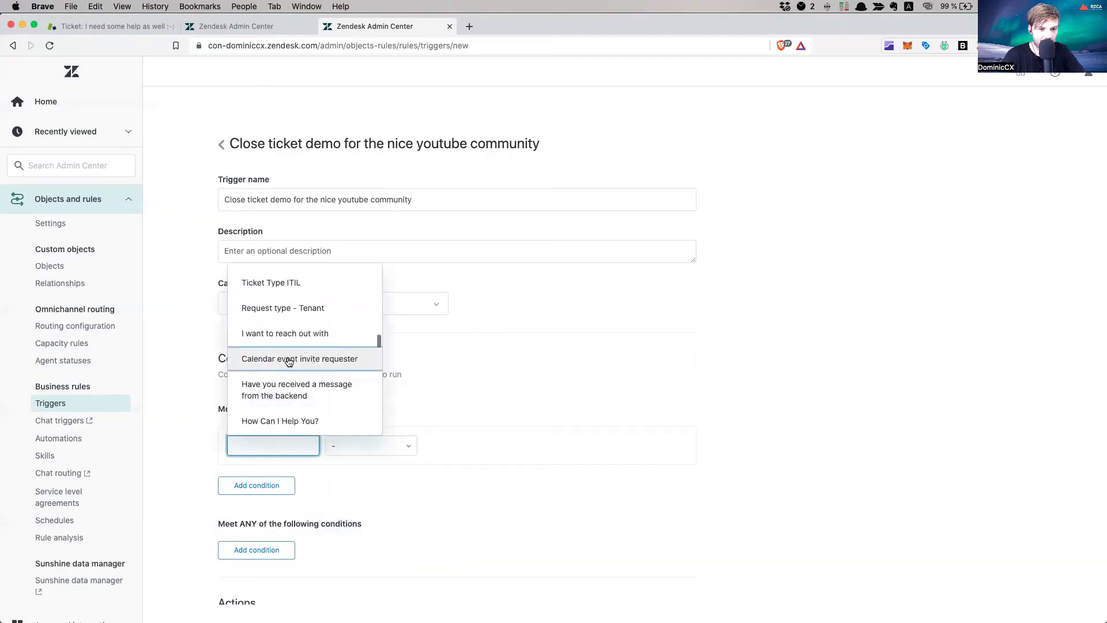
scroll(289, 358, up, 10)
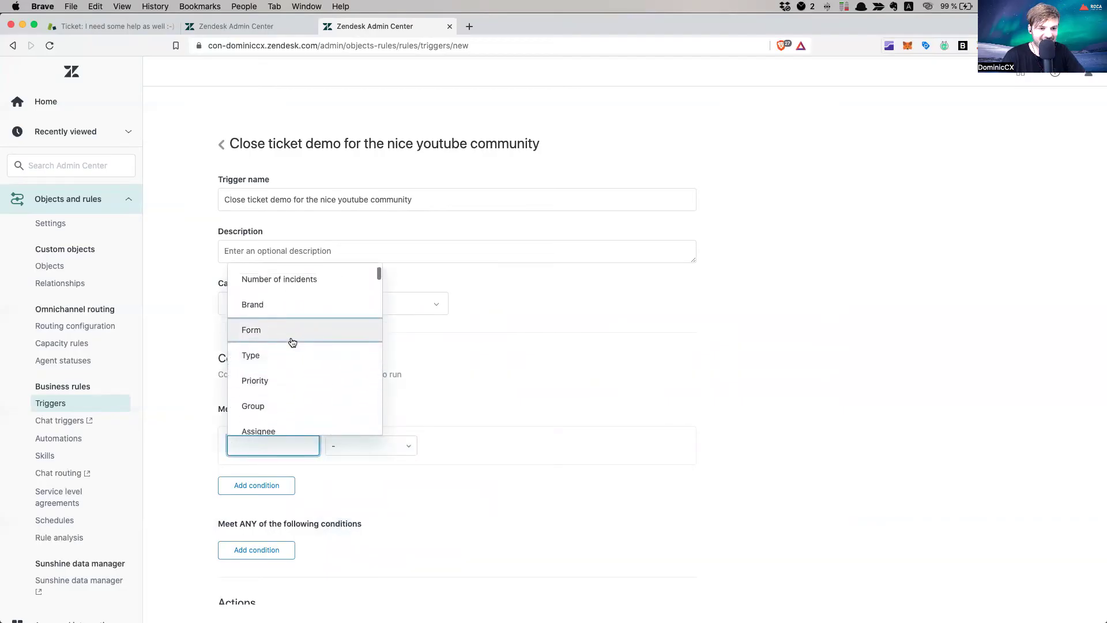
click(292, 335)
click(368, 281)
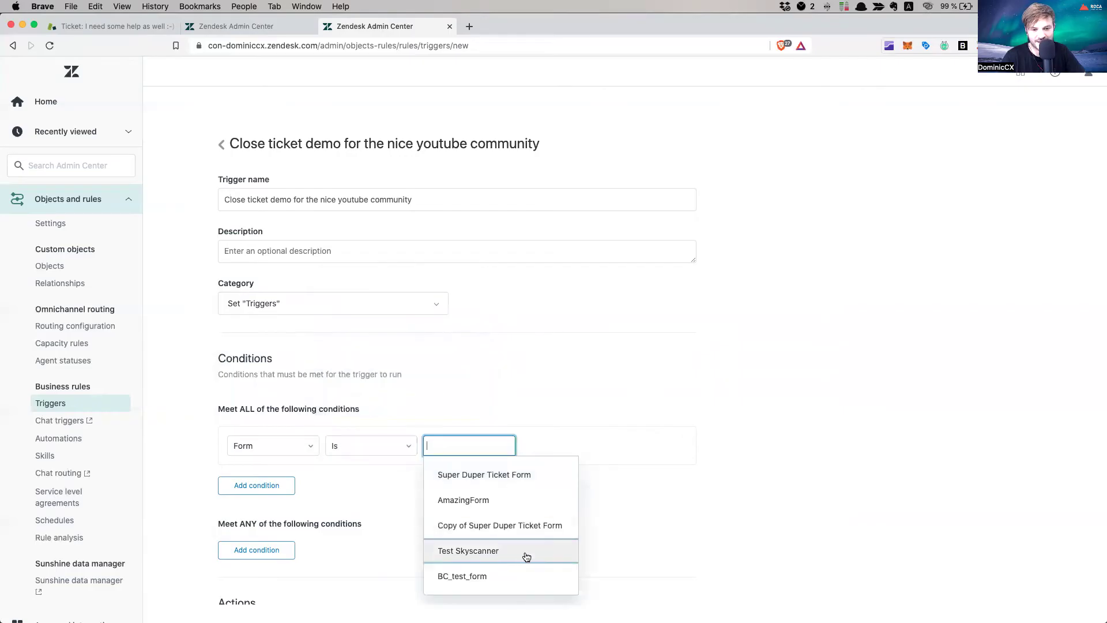
click(525, 496)
Add a second ALL condition requiring that Update via Is Email.
click(259, 485)
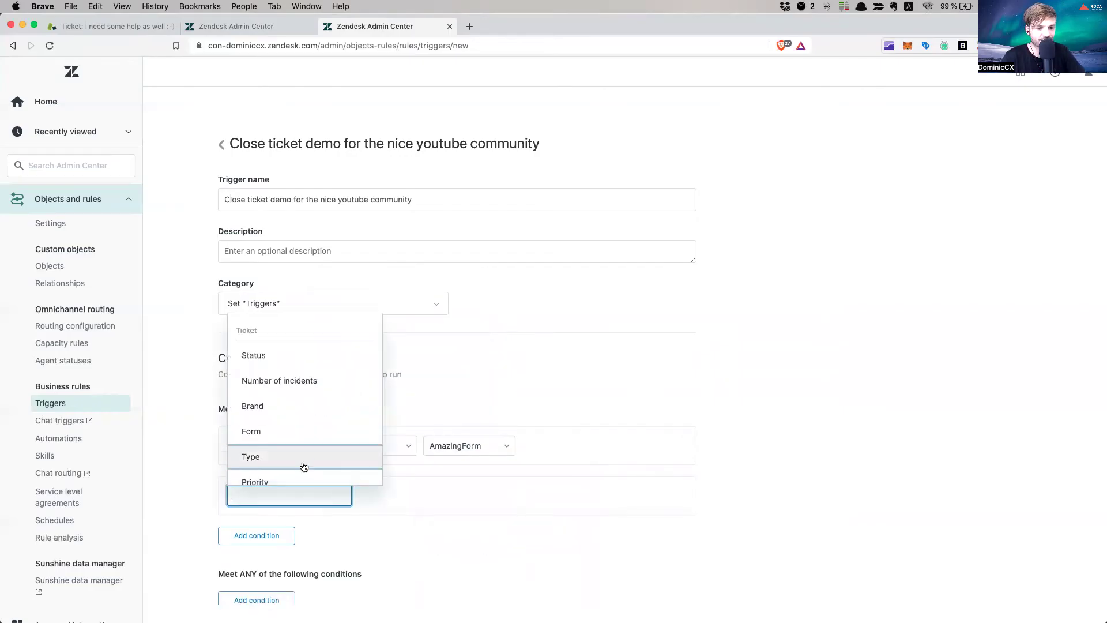
scroll(306, 450, down, 5)
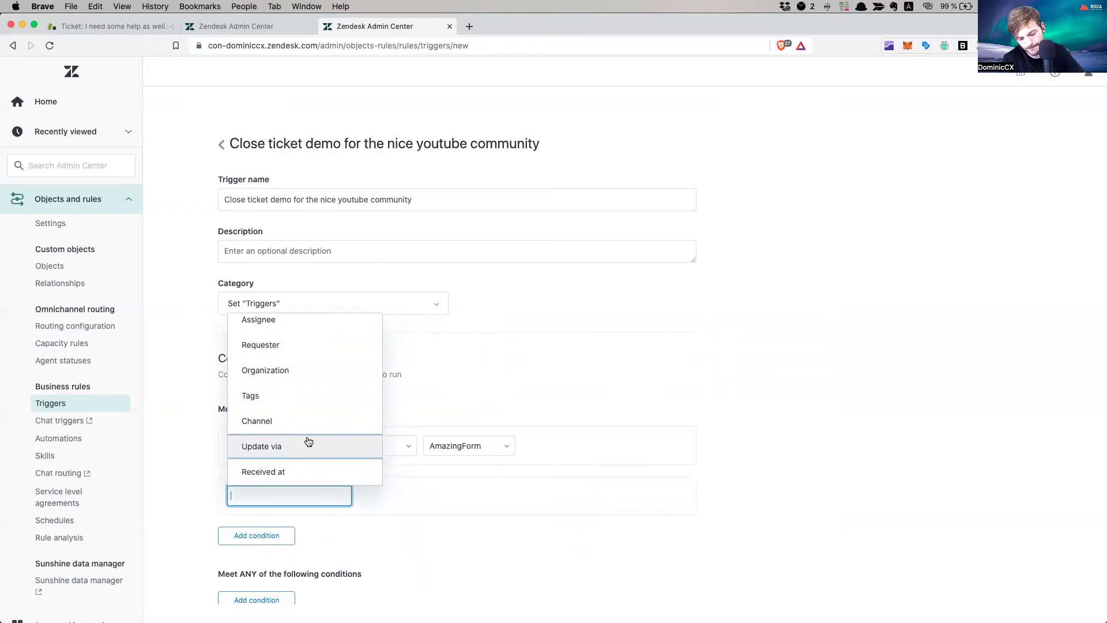
text(upd)
key(Return)
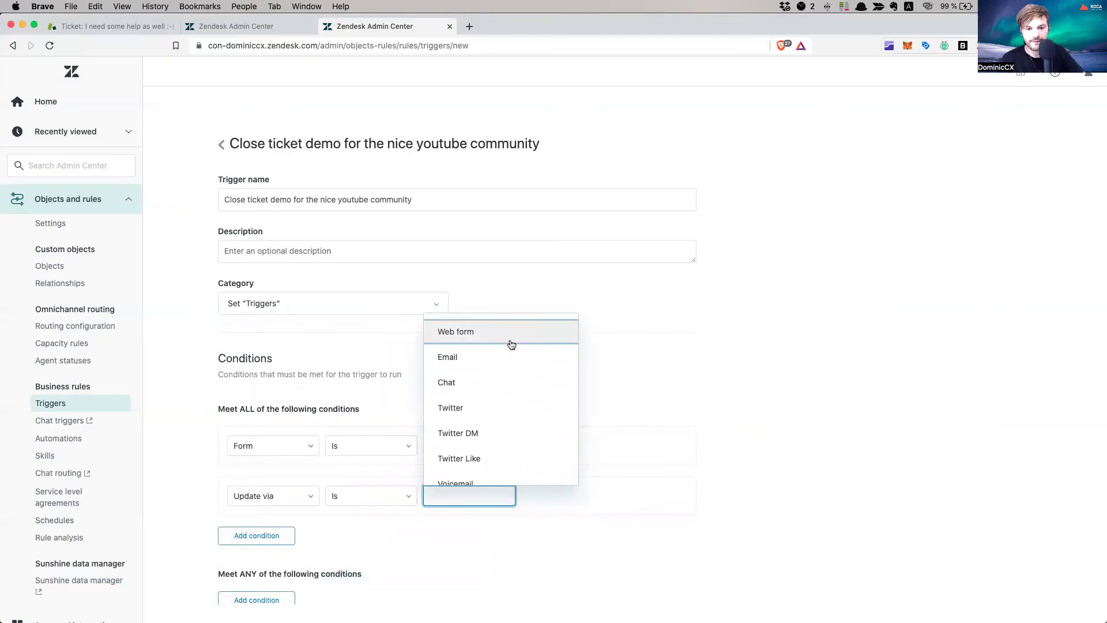
click(505, 357)
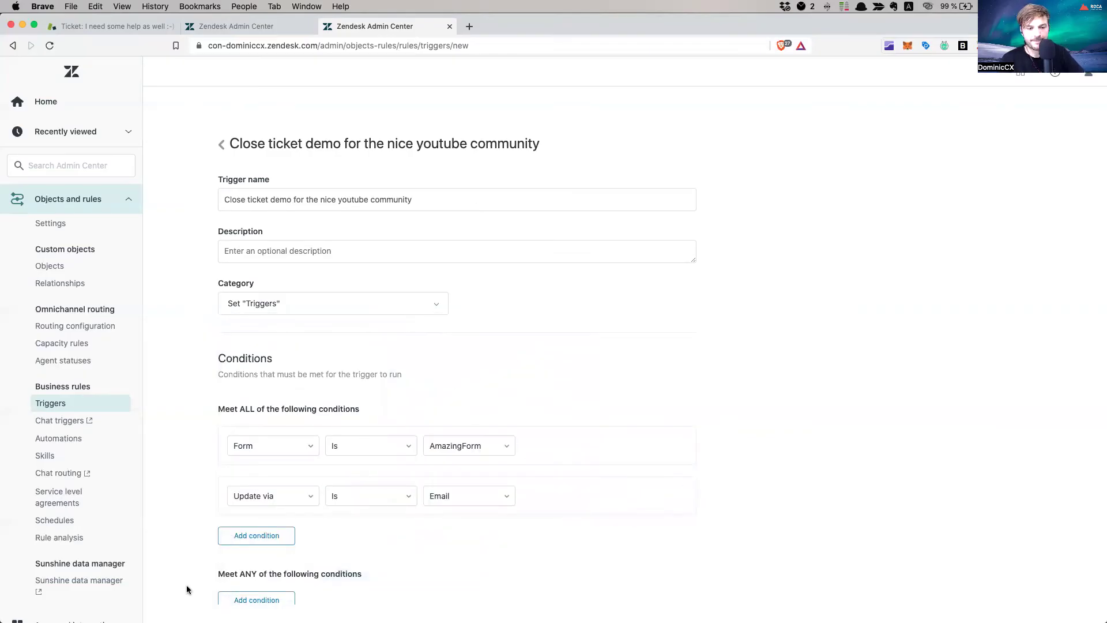
Add a third condition under Meet ALL of the following conditions requiring that Type of inquiry Is Booking Failure.
click(256, 536)
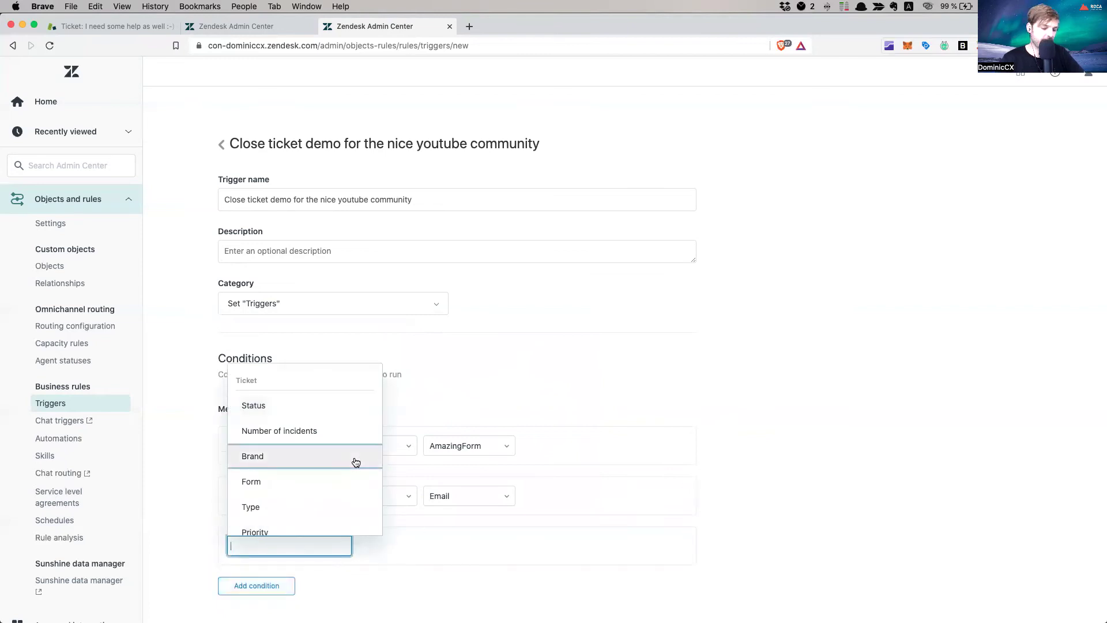
text(requ)
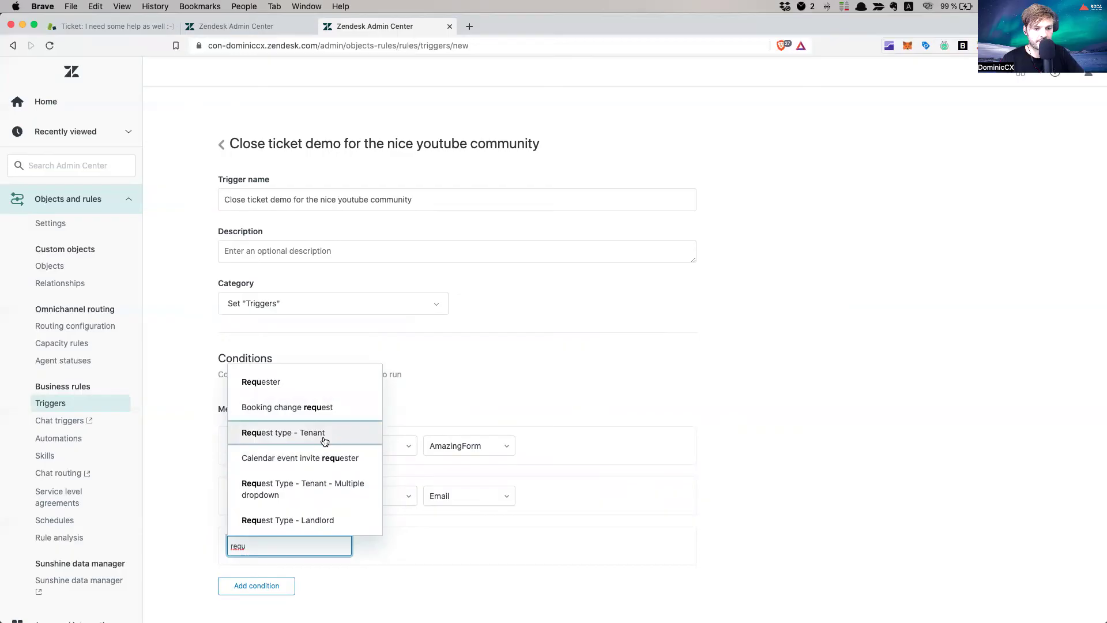
scroll(340, 470, down, 1)
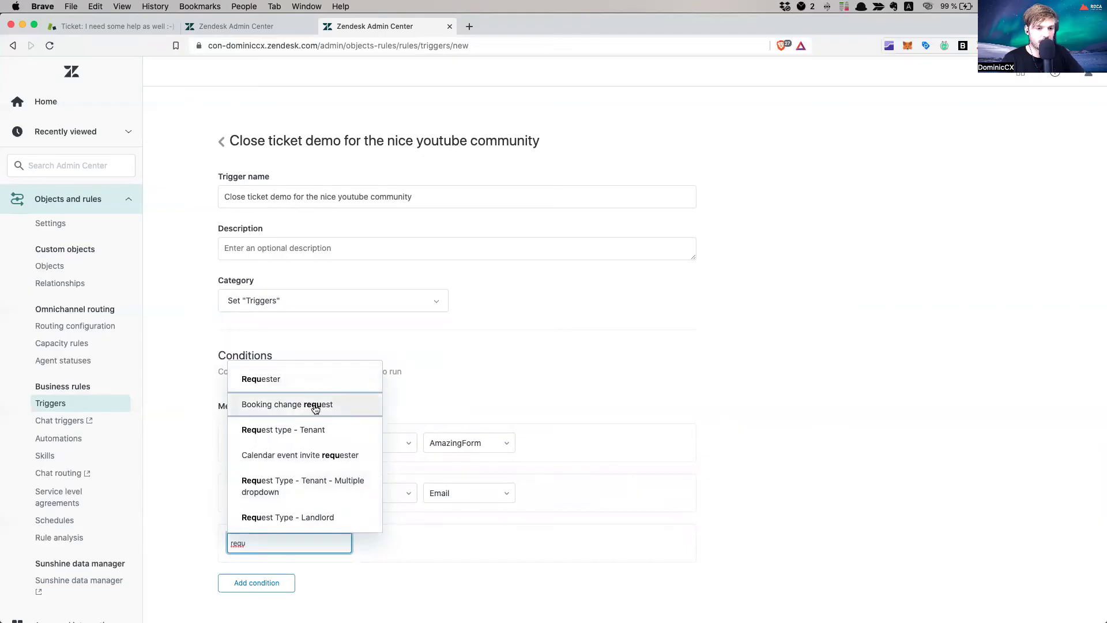
key(super+a)
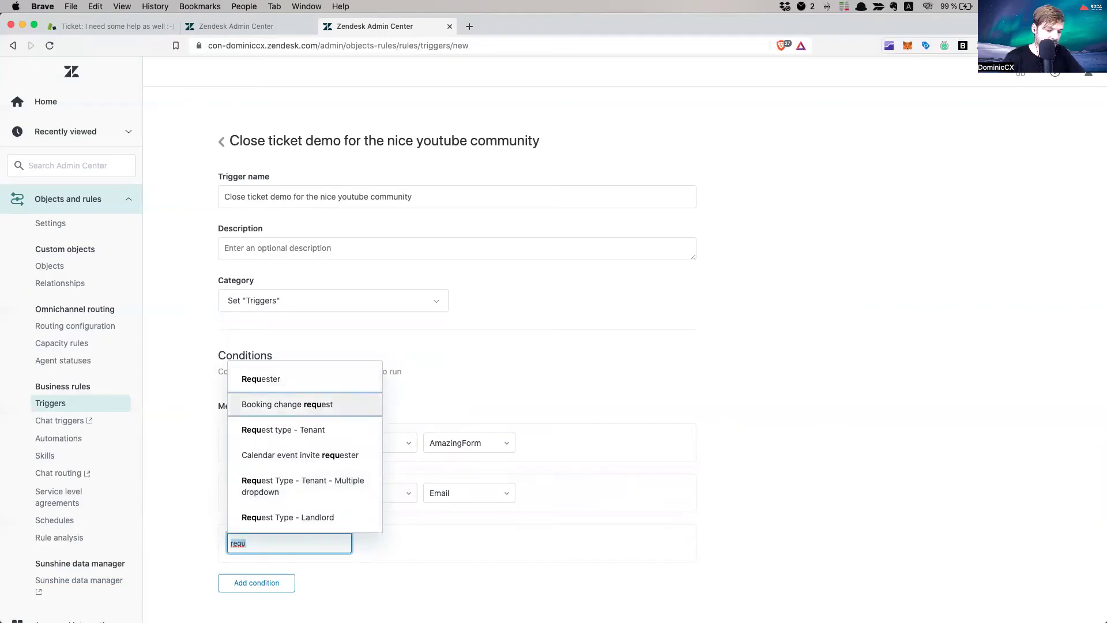
text(type)
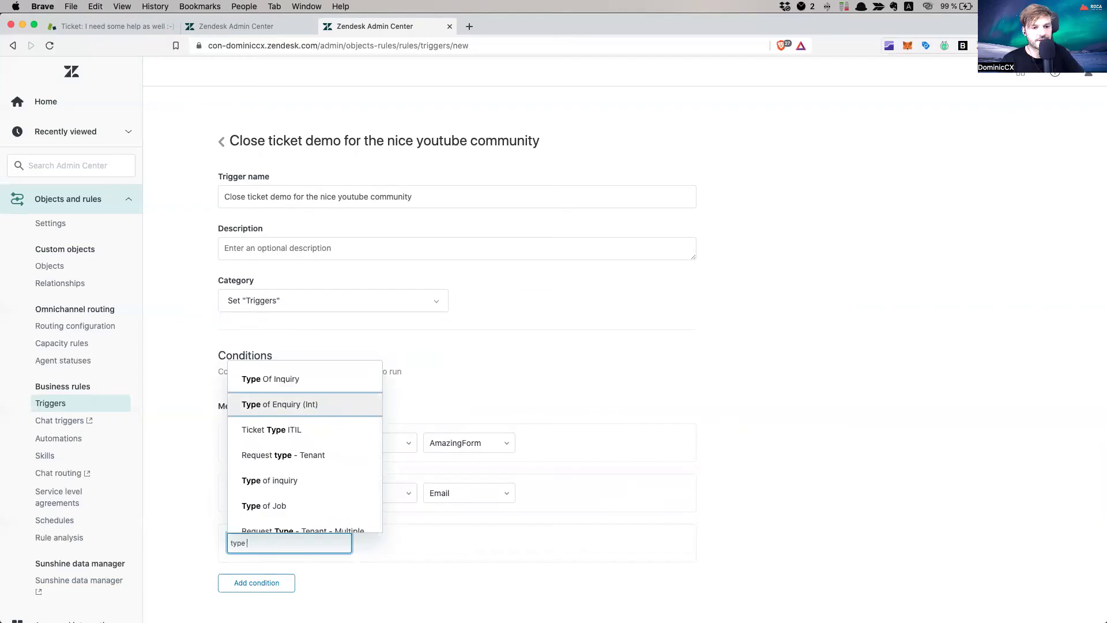
click(302, 485)
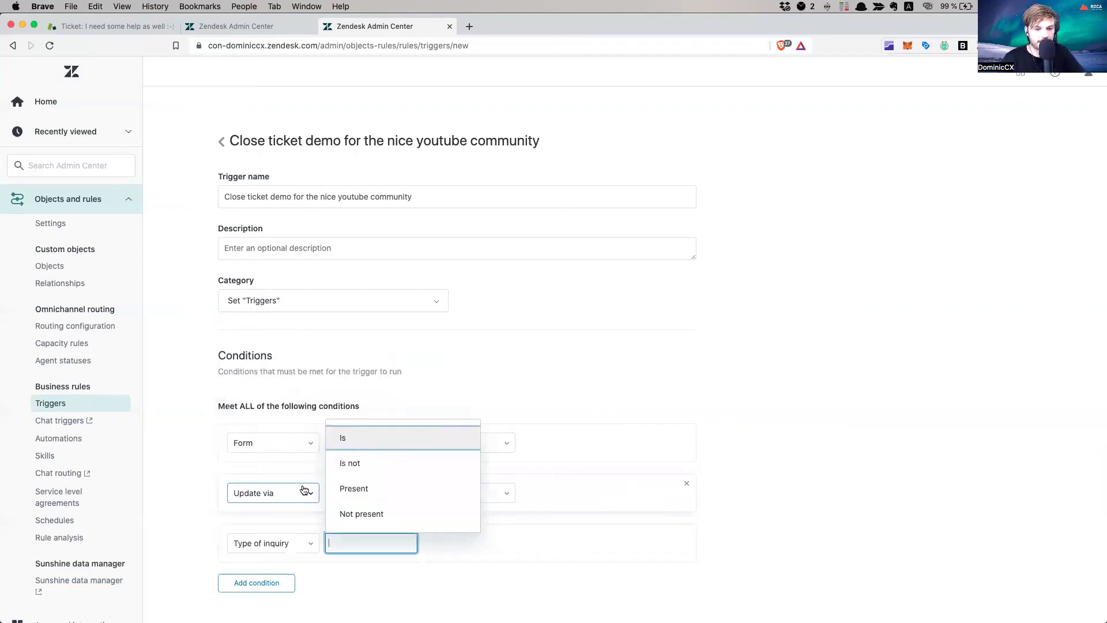
click(400, 441)
scroll(519, 461, down, 5)
scroll(528, 470, up, 3)
scroll(528, 464, up, 3)
click(522, 440)
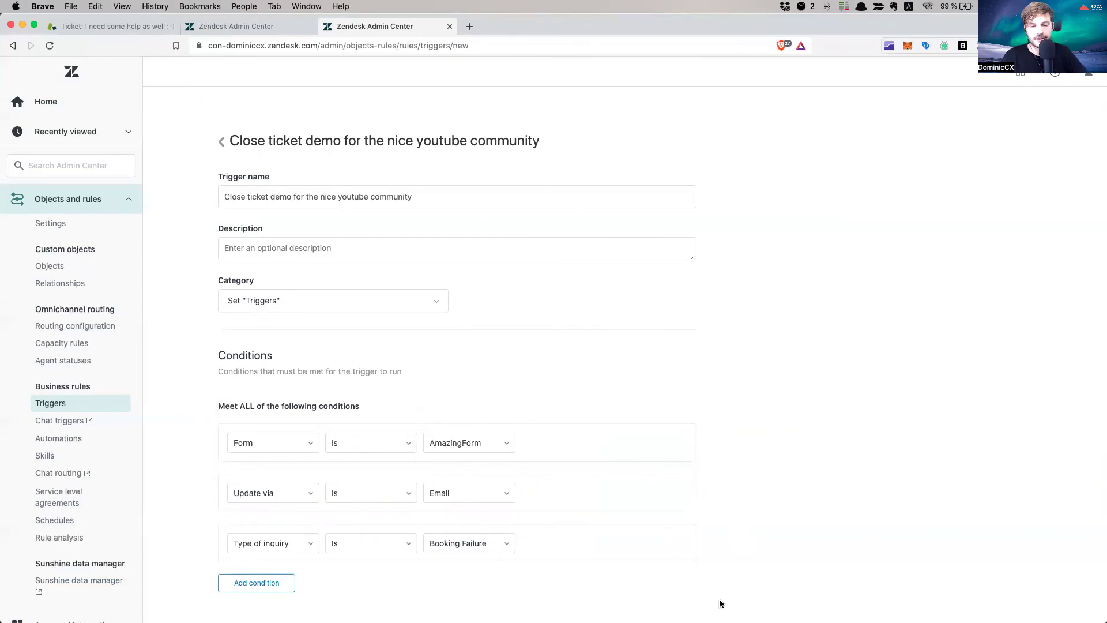
Review the new trigger's ALL conditions and its name.
scroll(720, 600, down, 5)
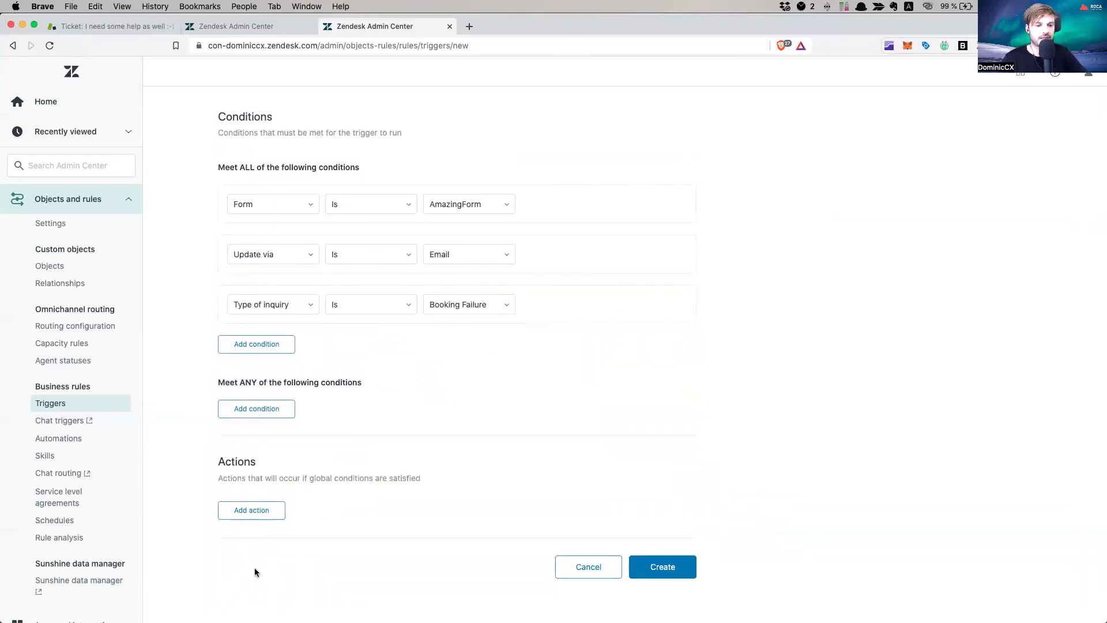
scroll(334, 473, up, 1)
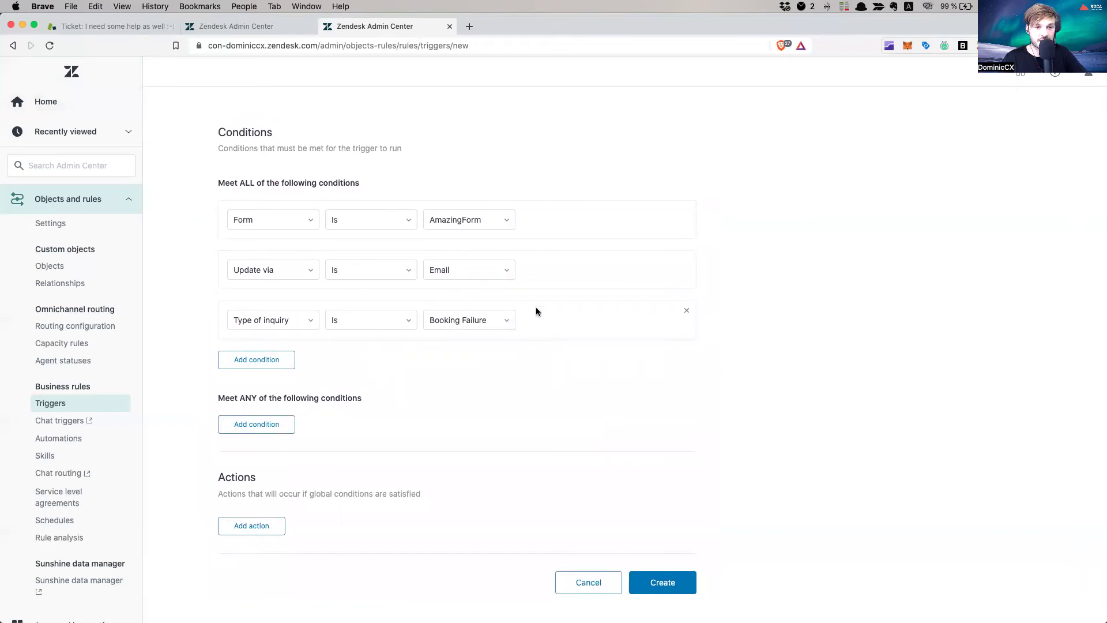
scroll(271, 208, up, 3)
drag(218, 176, 273, 173)
click(316, 184)
scroll(531, 229, up, 10)
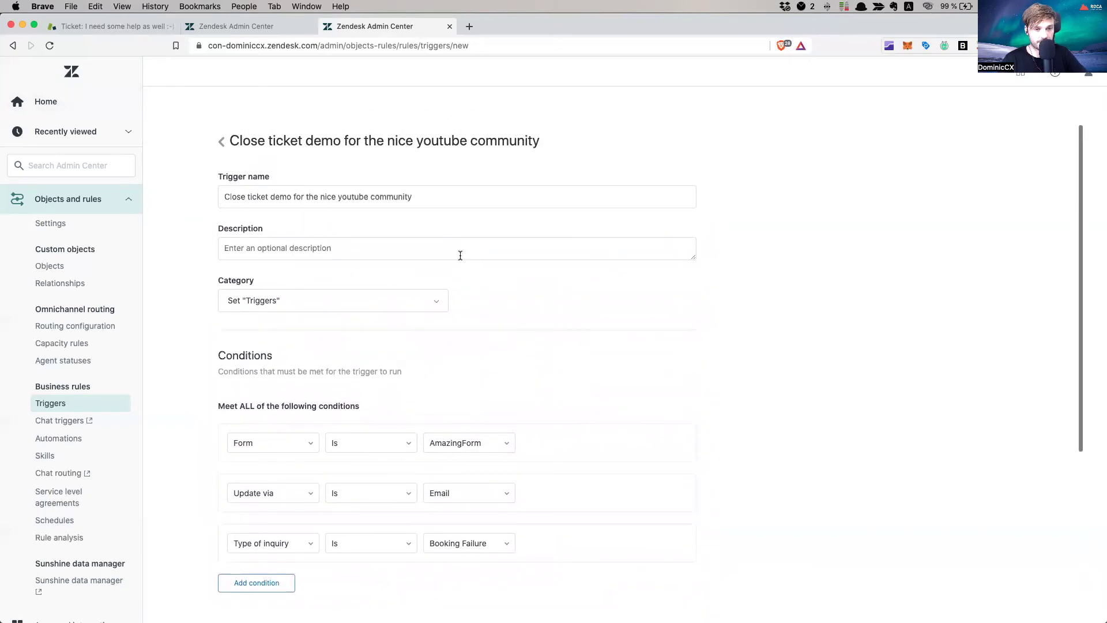
triple_click(239, 198)
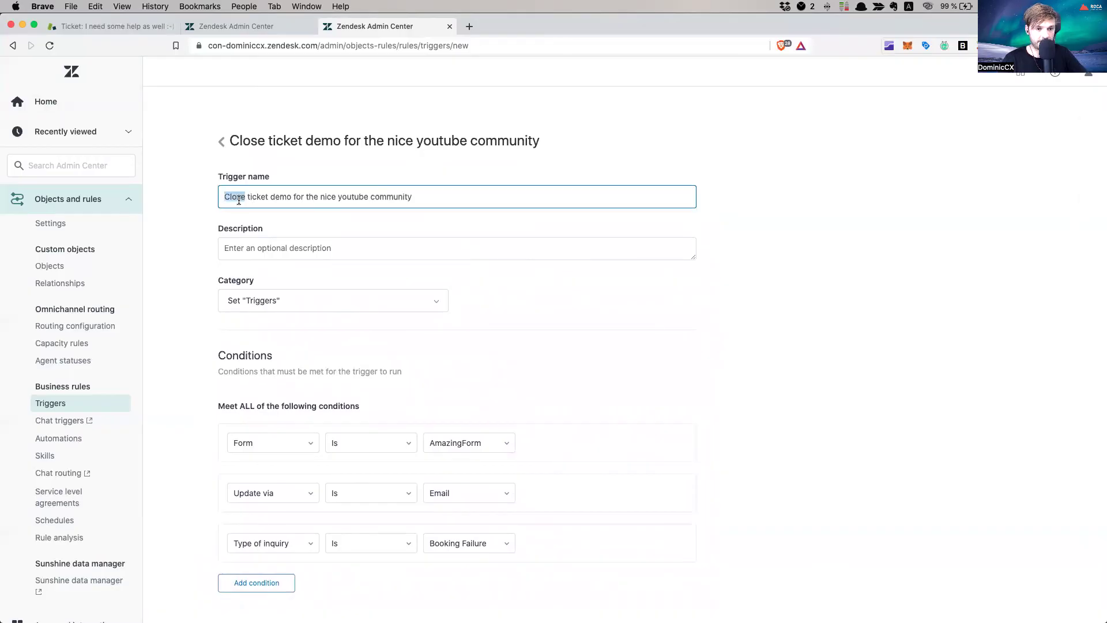
Add an action that sets Status to Closed and create the trigger.
scroll(206, 323, down, 10)
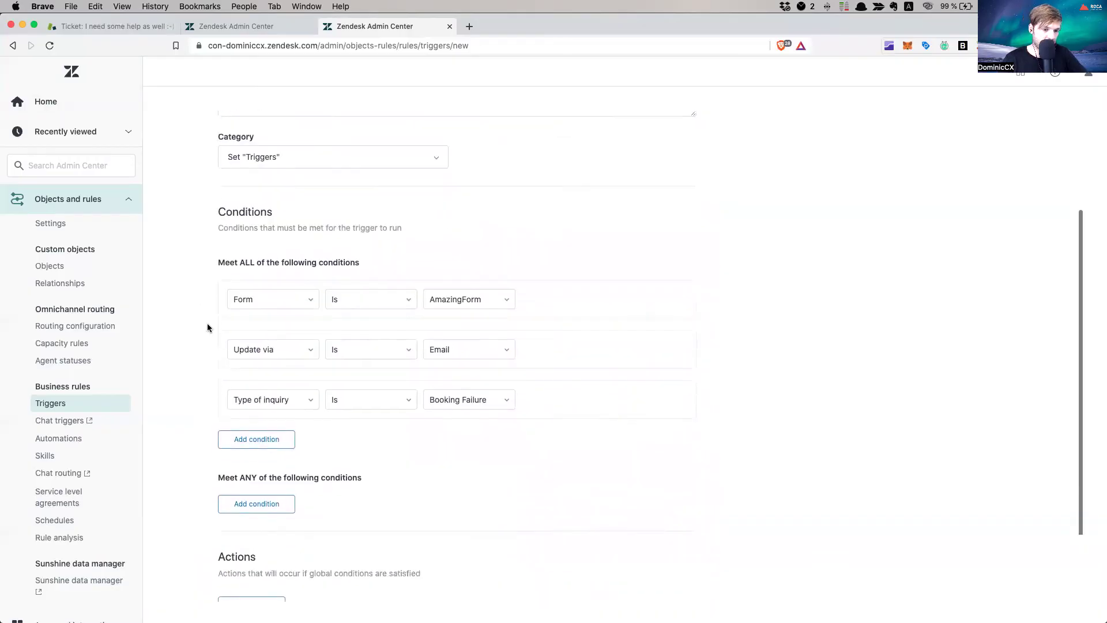
scroll(370, 420, down, 1)
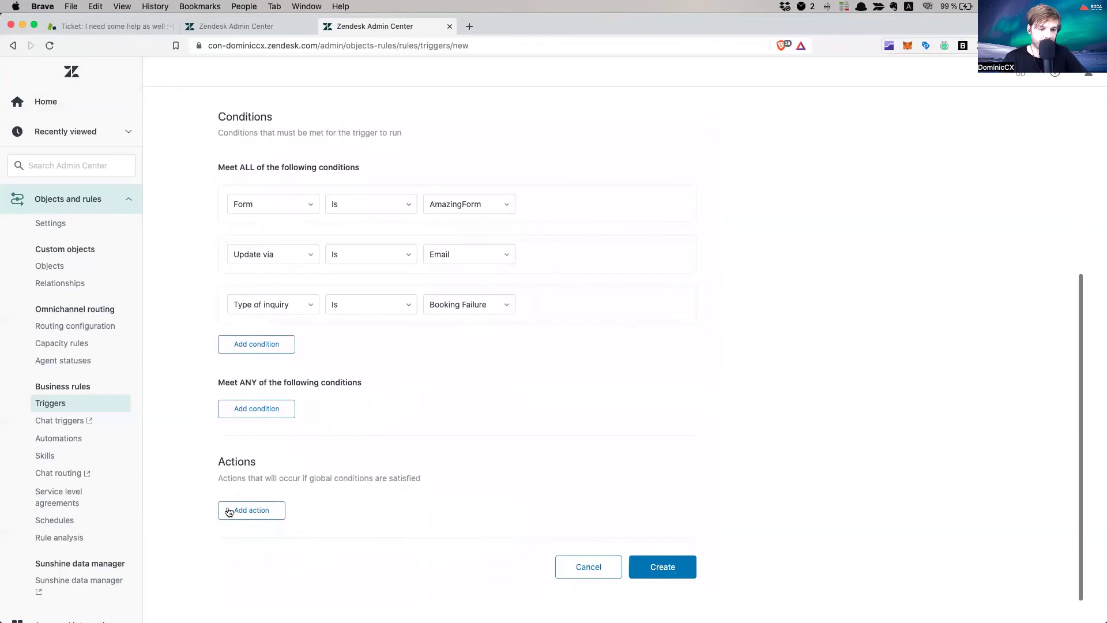
click(234, 509)
text(stat)
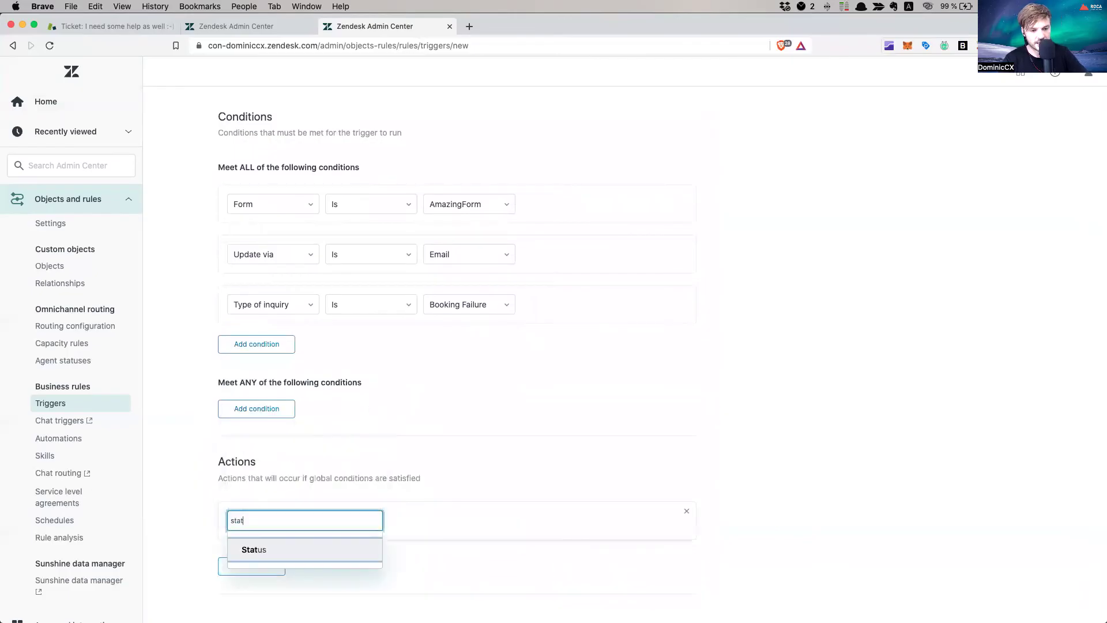
click(259, 548)
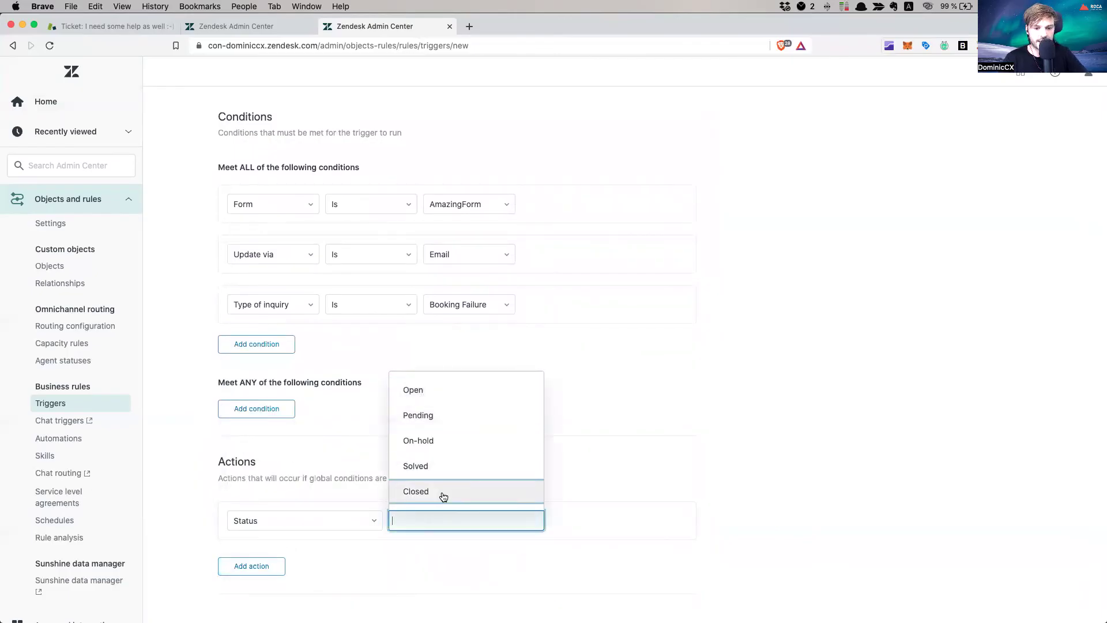
click(524, 491)
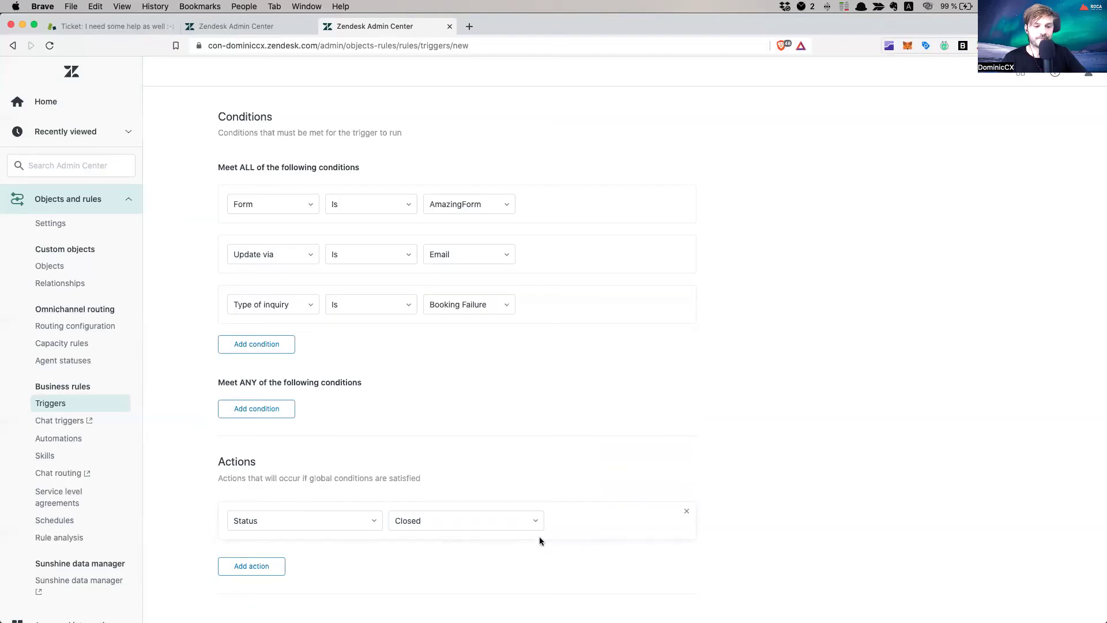
scroll(539, 538, down, 2)
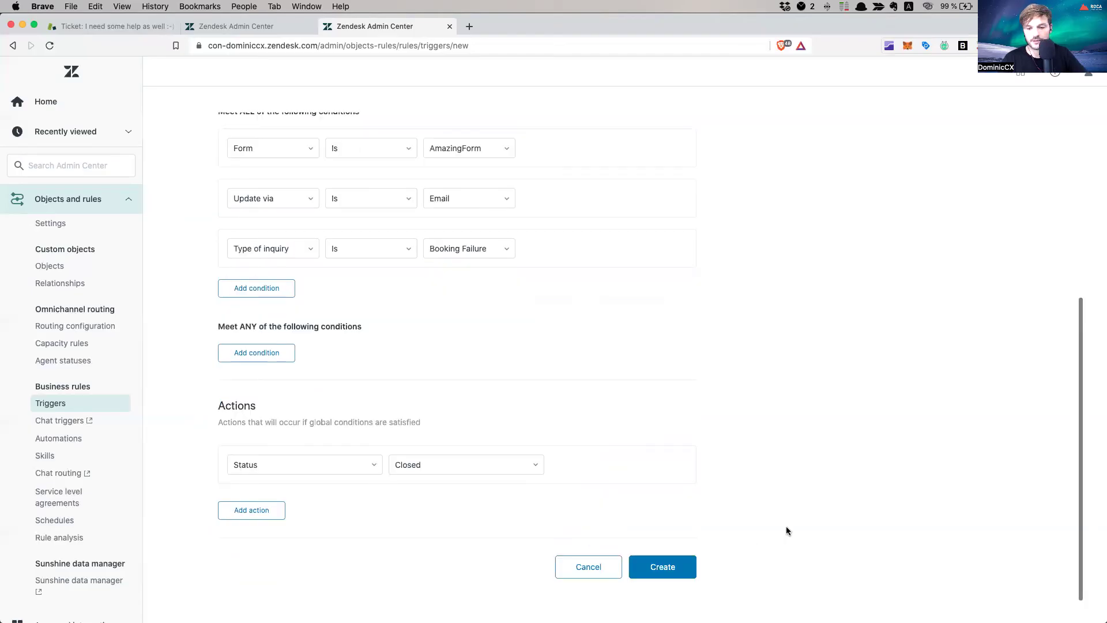
click(666, 570)
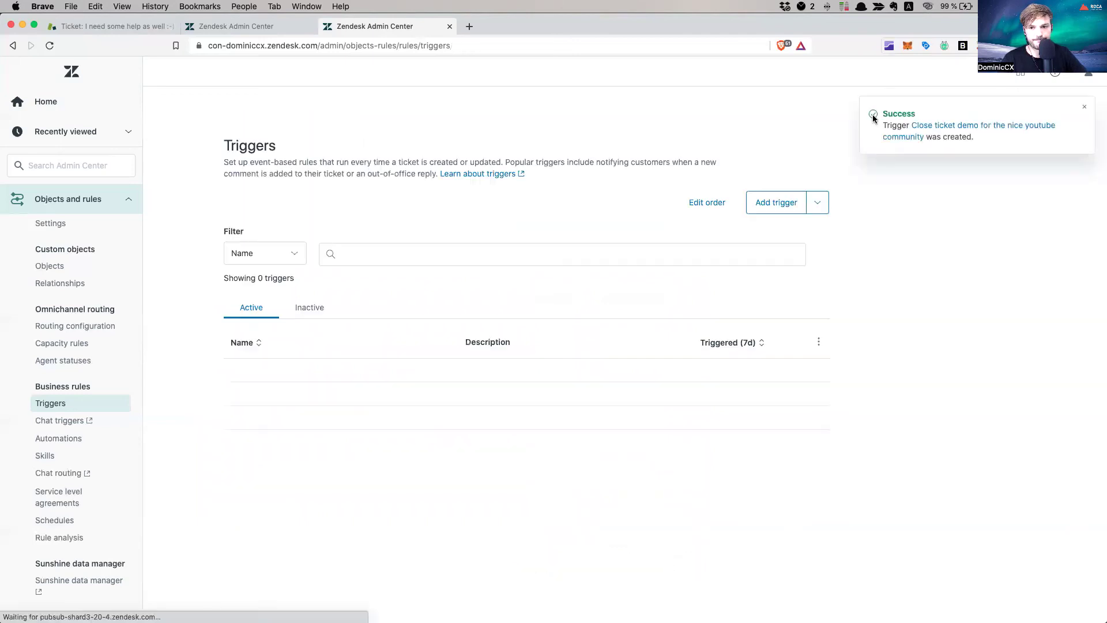
Open the newly created "Close ticket demo for the nice youtube community" trigger and deactivate it.
click(931, 128)
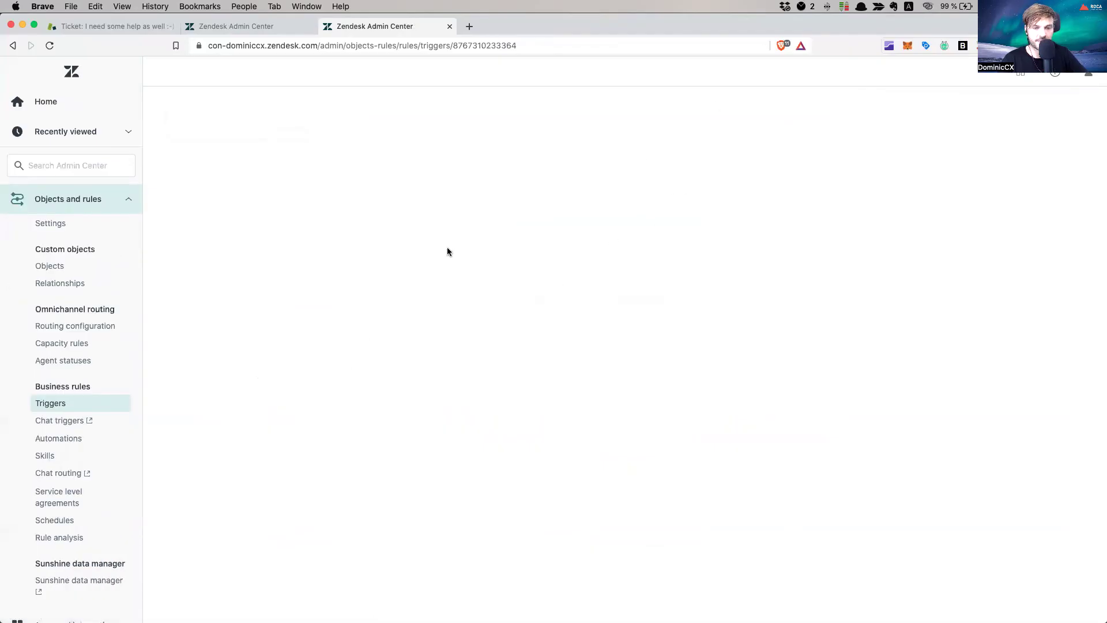
click(687, 143)
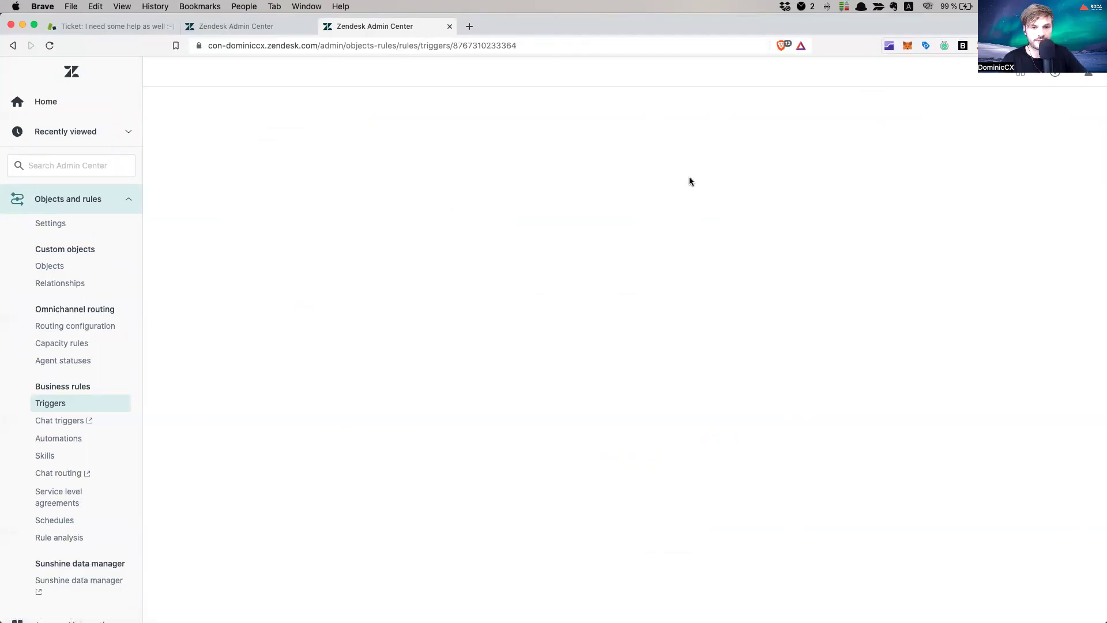
Delete the inactive demo trigger and close its Admin Center browser tab.
click(688, 141)
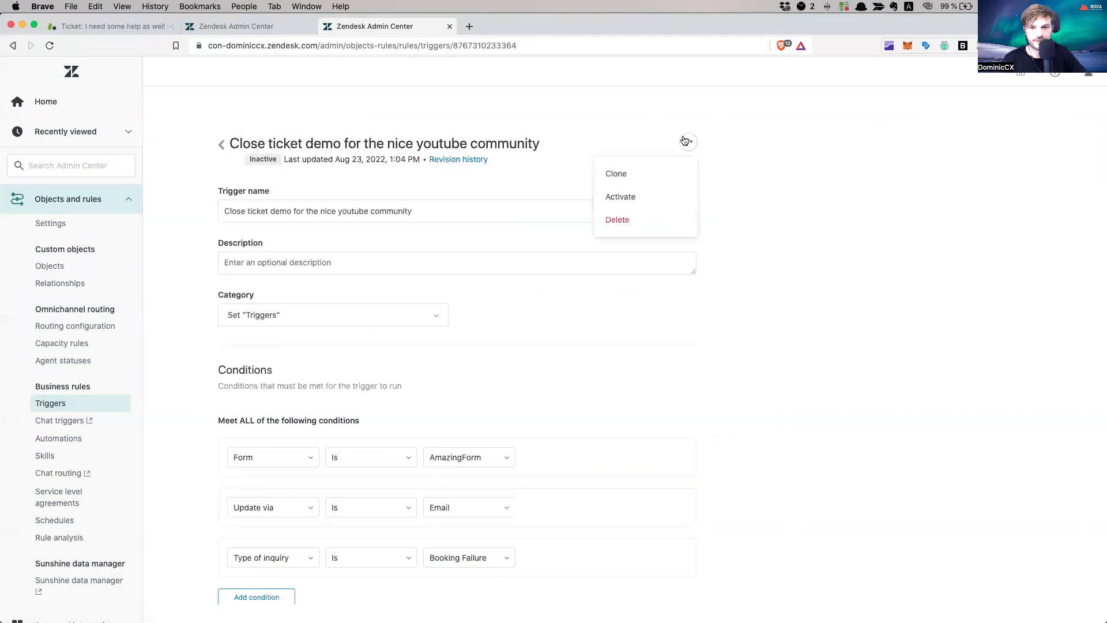
click(620, 227)
click(663, 375)
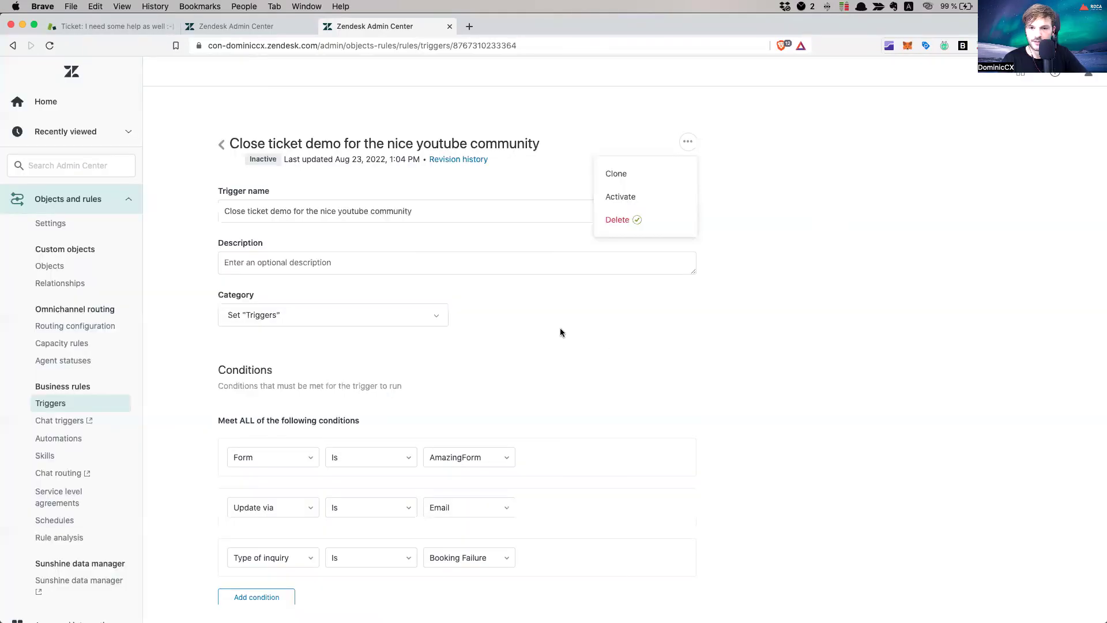
click(449, 26)
key(super+Tab)
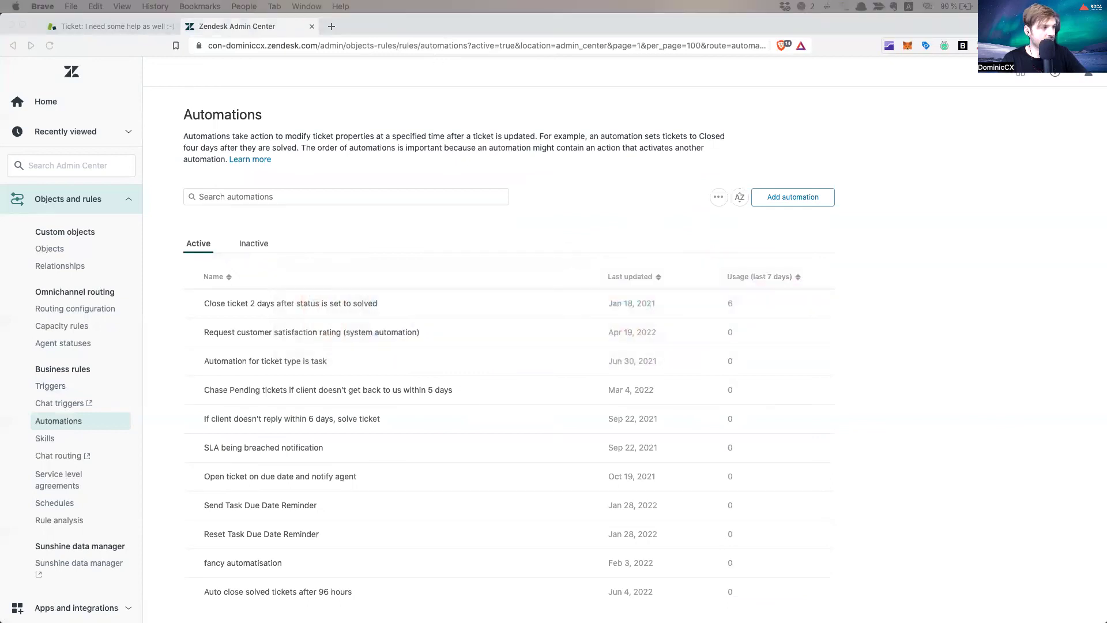